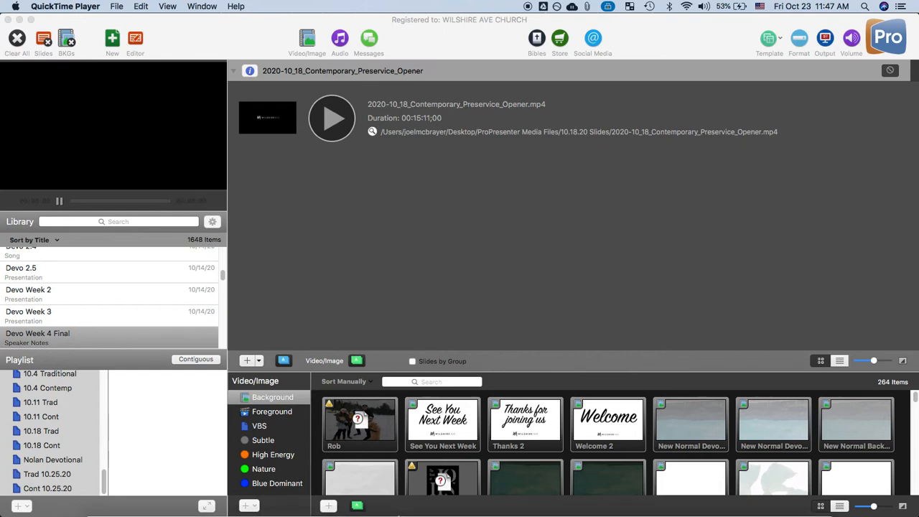
# Switch to Chrome and review the devotional document's title, first main point, quote and 1 Corinthians verse reference.
pyautogui.moveTo(208, 512)
pyautogui.click(154, 503)
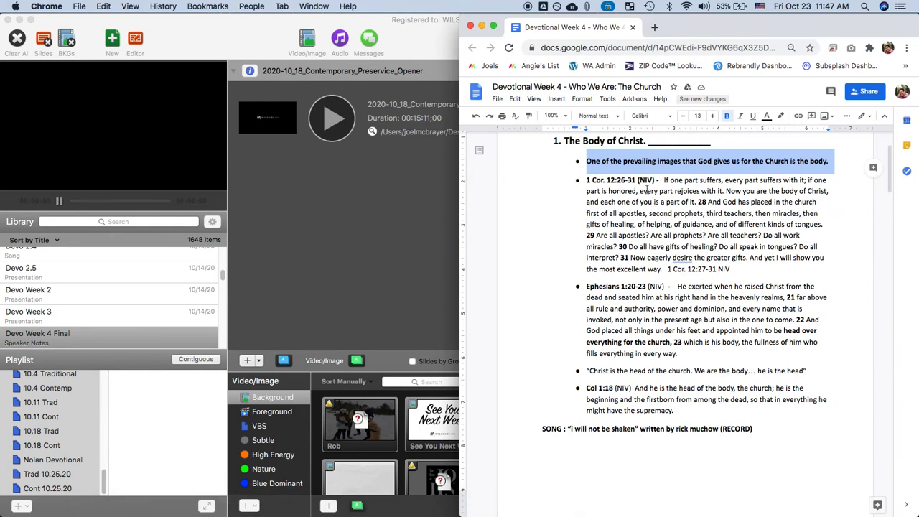
pyautogui.scroll(3, 762, 215)
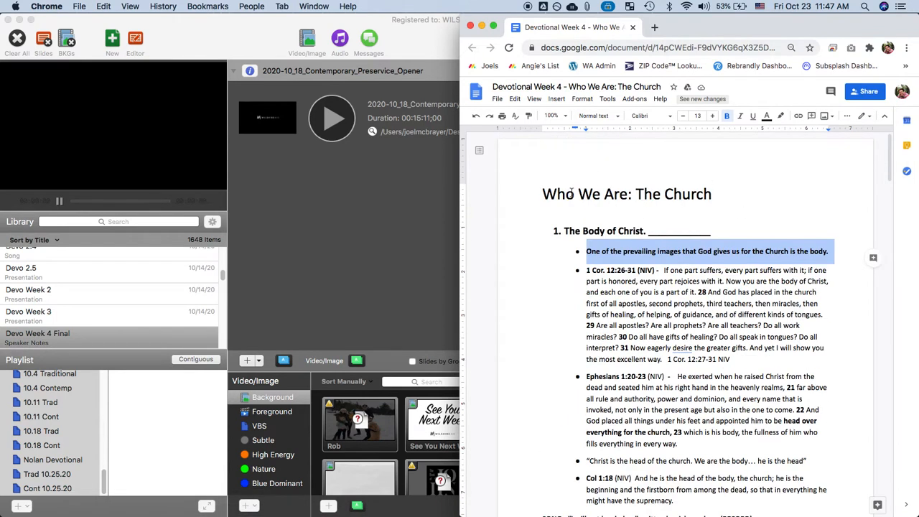
pyautogui.moveTo(540, 194); pyautogui.dragTo(719, 198)
pyautogui.moveTo(565, 232); pyautogui.dragTo(707, 234)
pyautogui.click(612, 253)
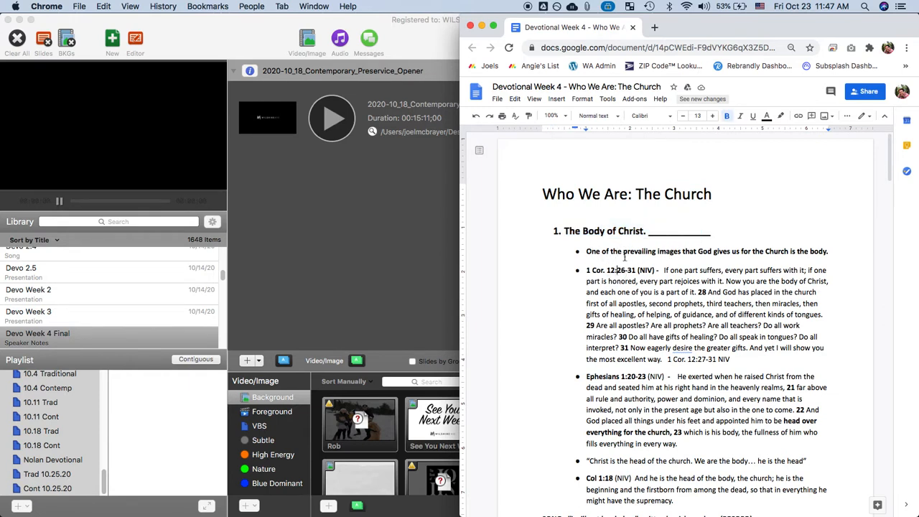
pyautogui.click(622, 273)
# Switch to ProPresenter, create a playlist named "Devo Week 4" and move it to the end of the playlists.
pyautogui.click(341, 275)
pyautogui.click(22, 507)
pyautogui.click(57, 458)
pyautogui.write('Devo Week 4')
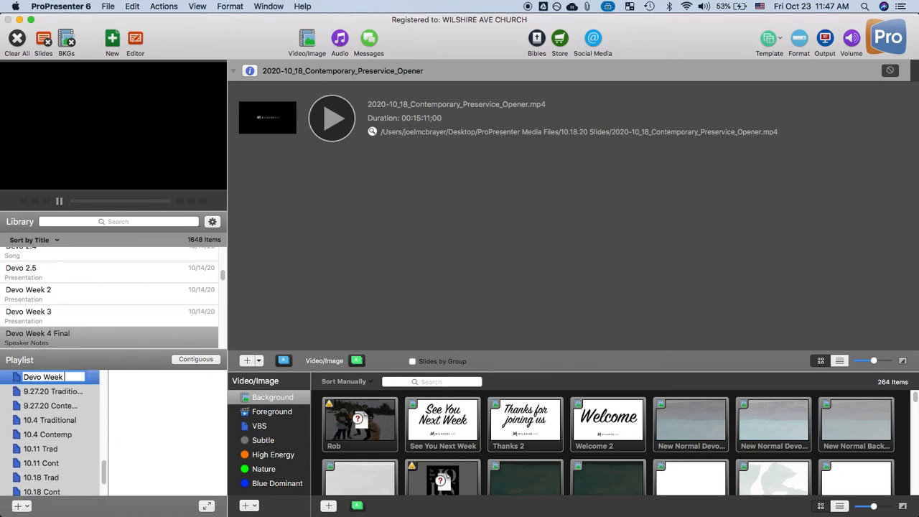
pyautogui.press('Return')
pyautogui.moveTo(43, 377); pyautogui.dragTo(59, 495)
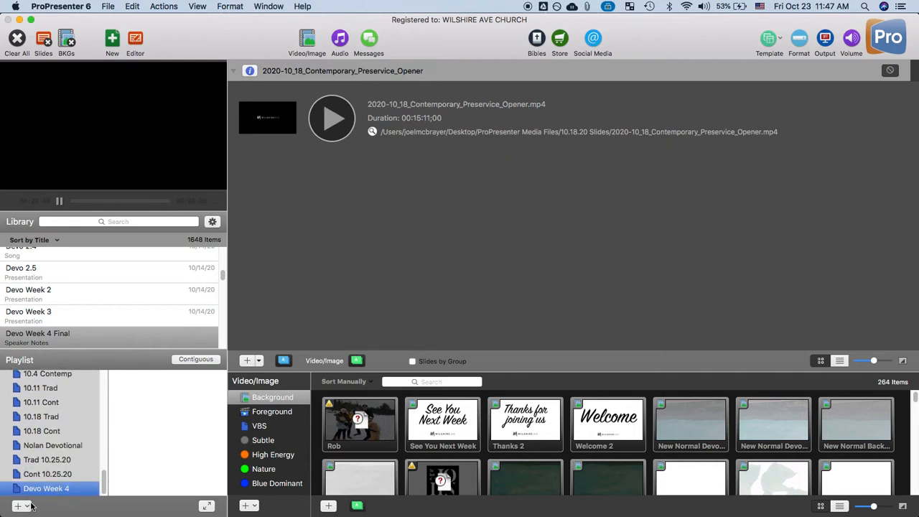
# Create a new presentation named "Devo Week 4" using the Main Point template from the Devo Slides group.
pyautogui.click(19, 505)
pyautogui.click(59, 446)
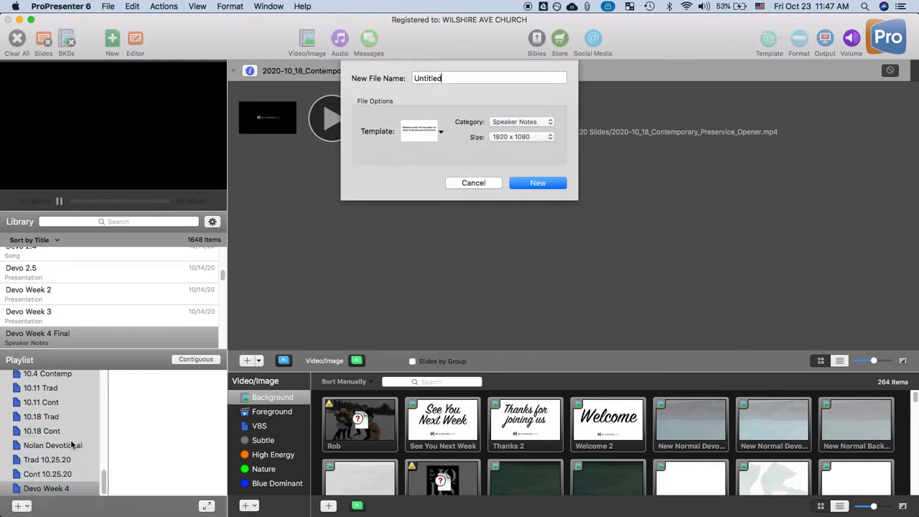
pyautogui.write('Devo Week ')
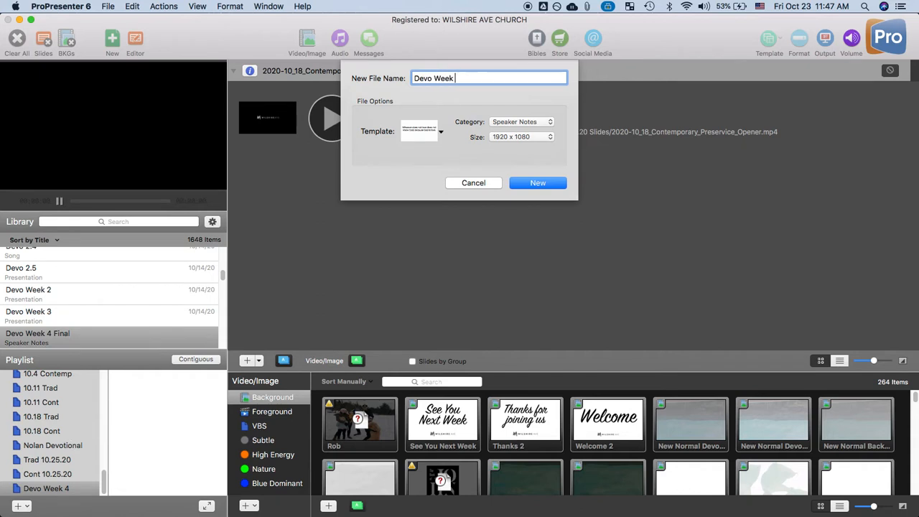
pyautogui.write('4')
pyautogui.click(441, 133)
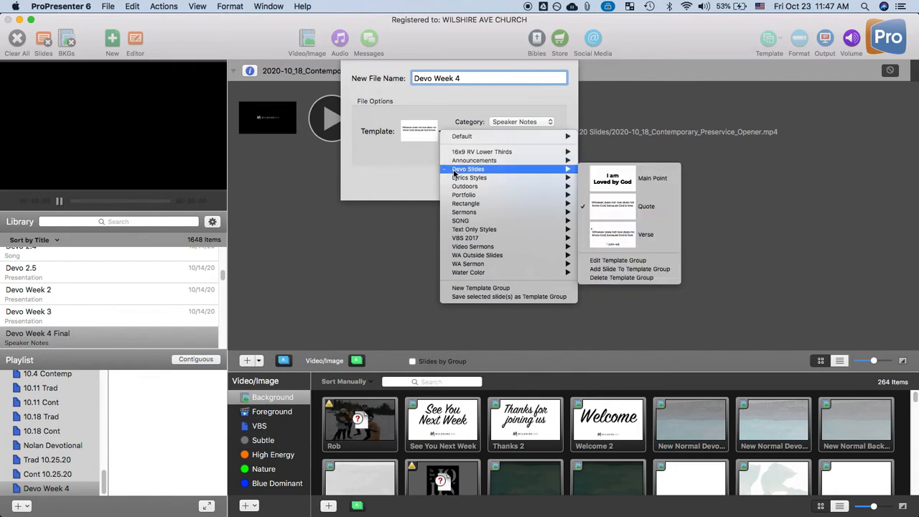
pyautogui.moveTo(567, 161)
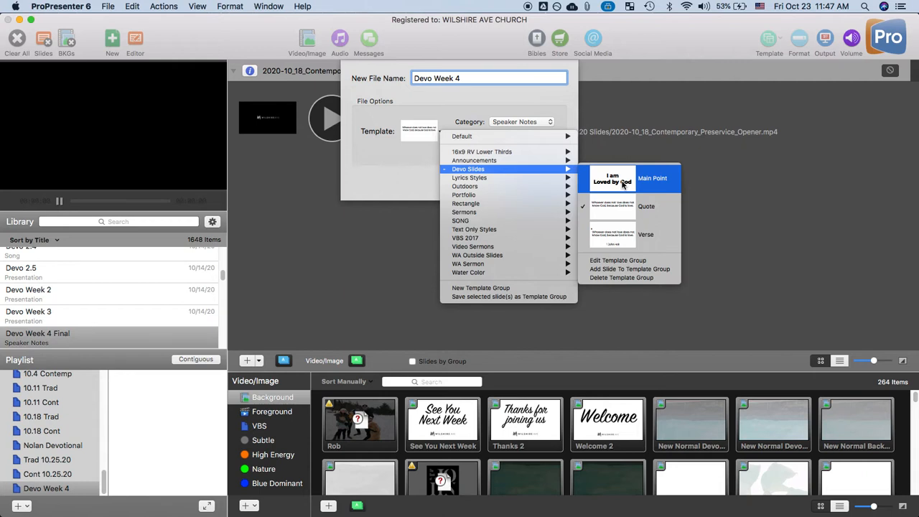
pyautogui.click(624, 184)
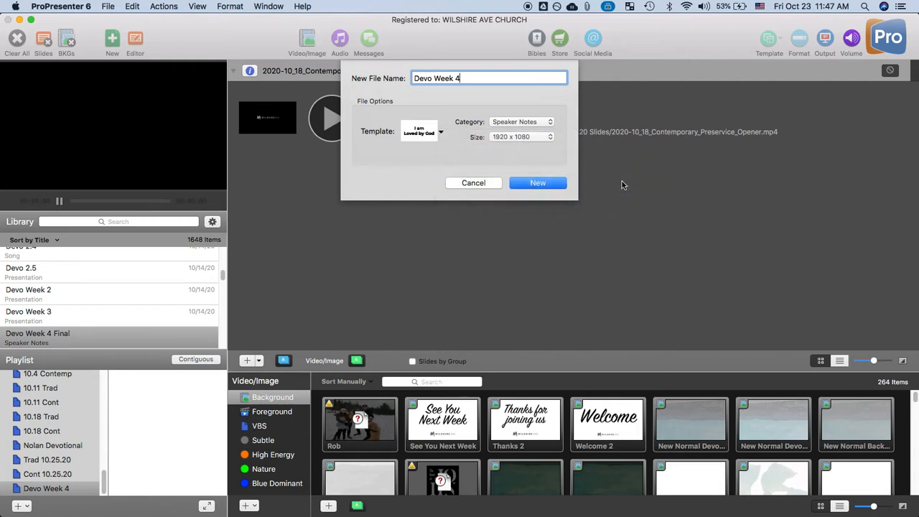
pyautogui.click(538, 182)
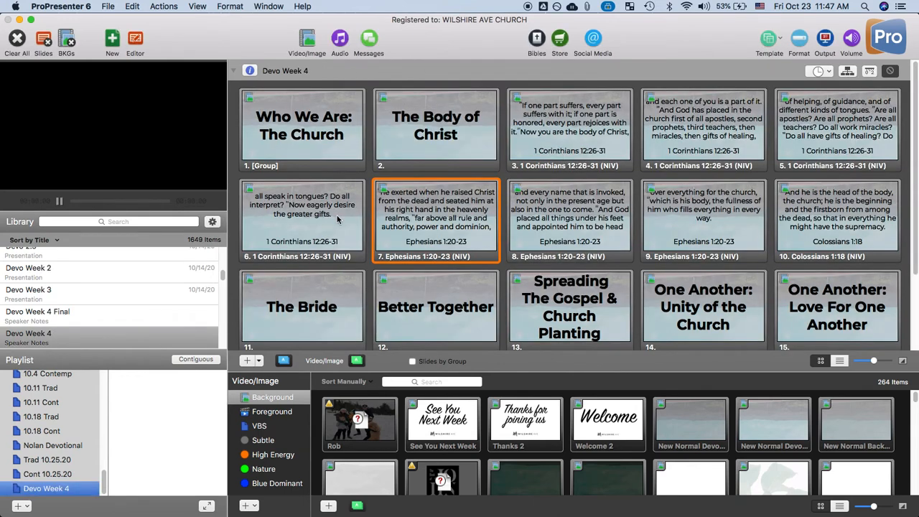
# Open the new "Devo Week 4" presentation from the library and add it to the Devo Week 4 playlist.
pyautogui.click(132, 420)
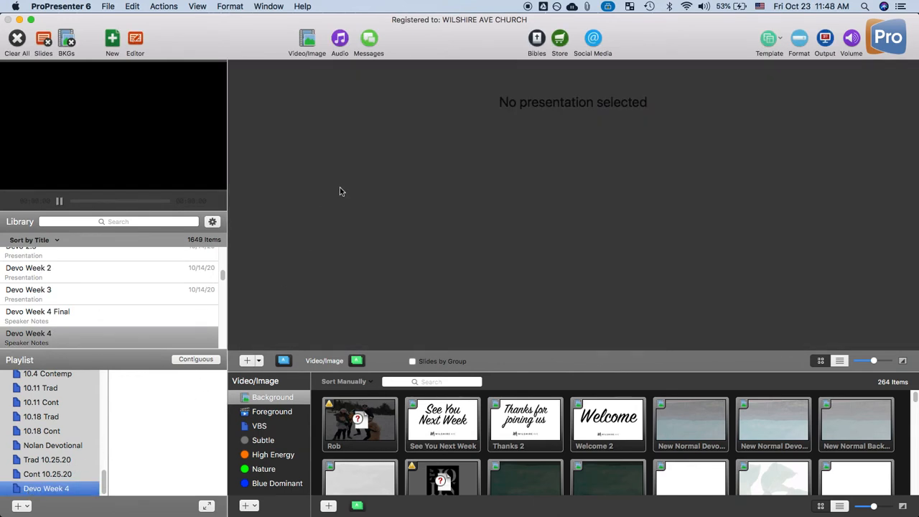
pyautogui.click(76, 335)
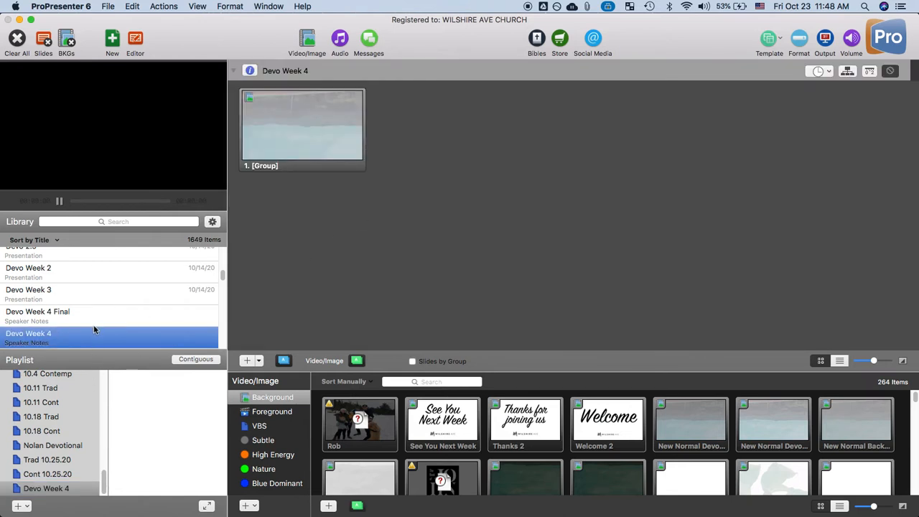
pyautogui.moveTo(65, 340); pyautogui.dragTo(135, 388)
# Switch to Chrome, select the document title "Who We Are: The Church" for reference and return to ProPresenter.
pyautogui.moveTo(216, 510)
pyautogui.click(170, 507)
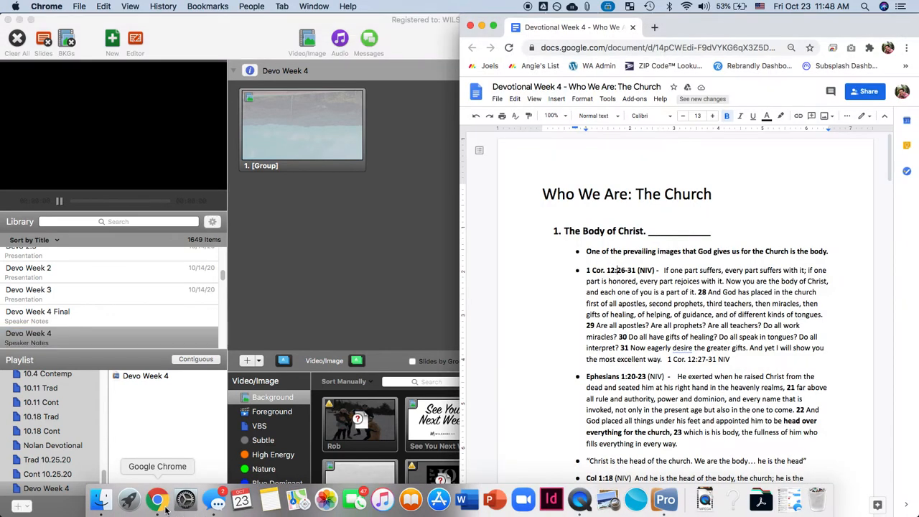
pyautogui.moveTo(716, 192); pyautogui.dragTo(526, 192)
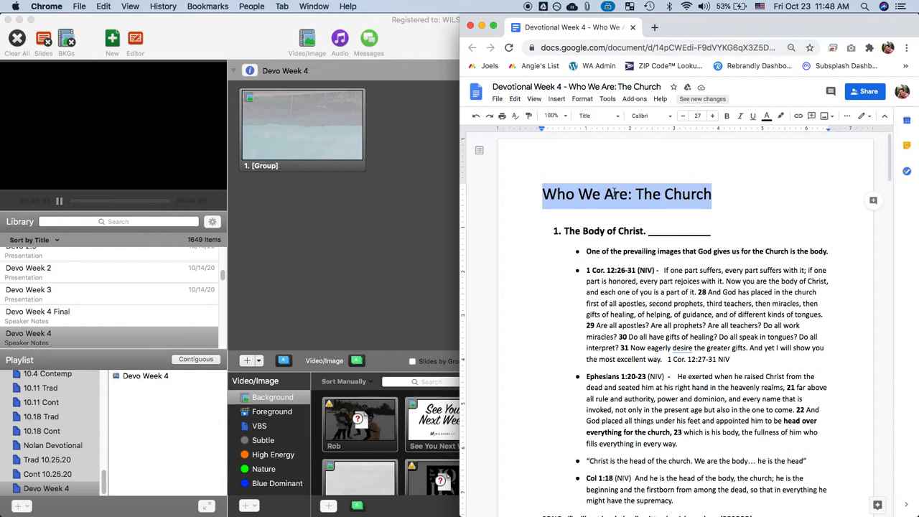
pyautogui.click(350, 188)
# Quick-edit the blank first slide to read "Who We Are:" and "The Church" on two lines.
pyautogui.rightClick(303, 143)
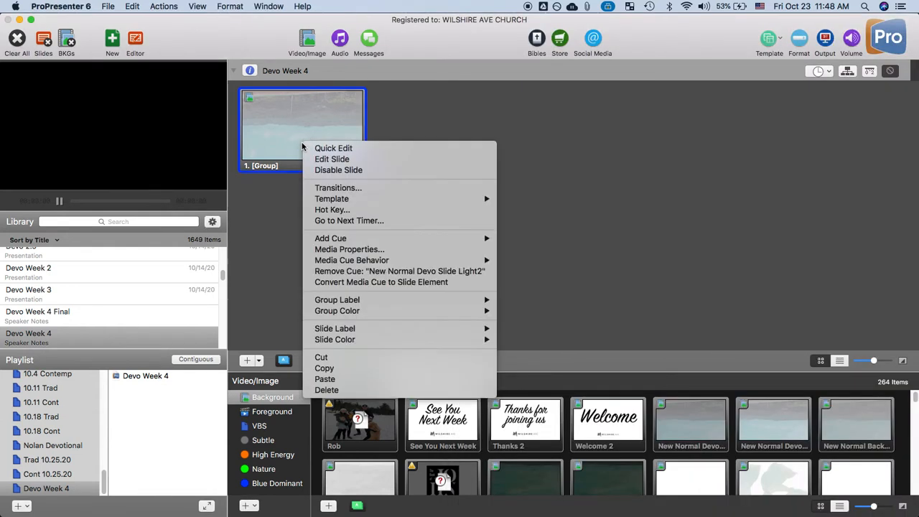
pyautogui.click(320, 149)
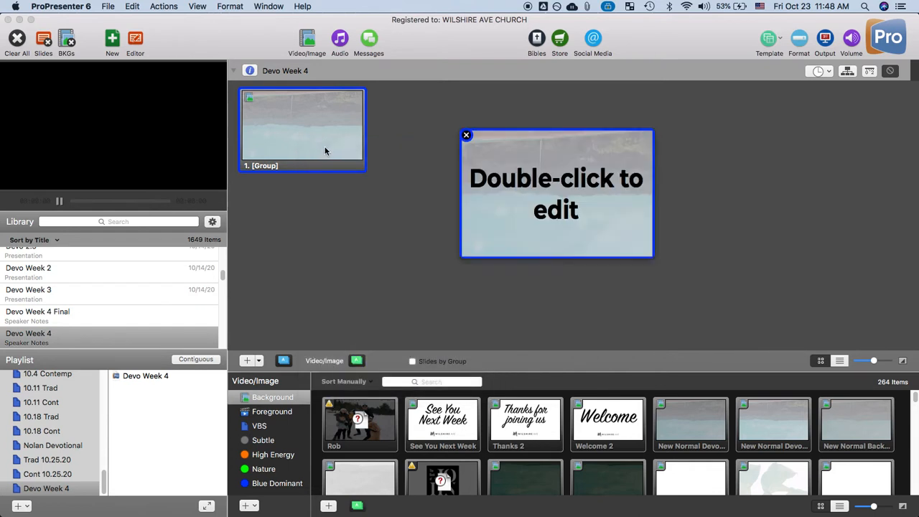
pyautogui.doubleClick(523, 179)
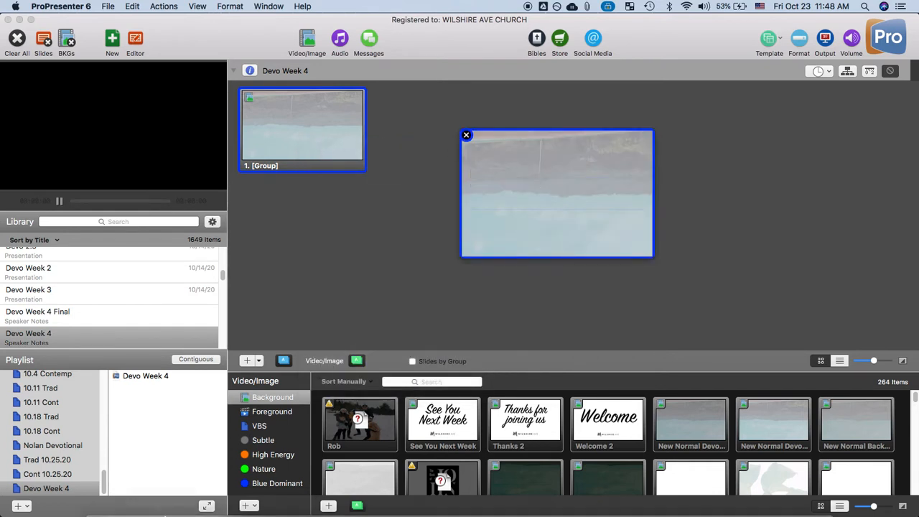
pyautogui.moveTo(130, 503)
pyautogui.click(158, 501)
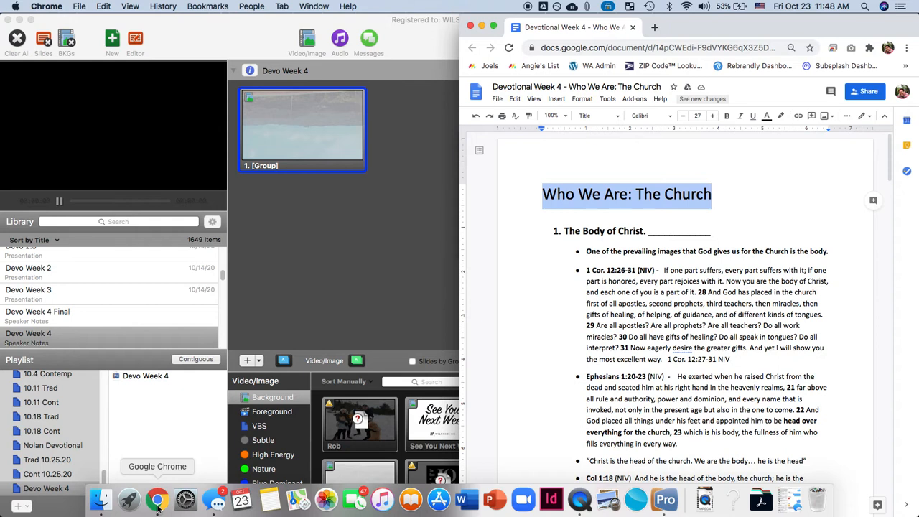
pyautogui.click(422, 190)
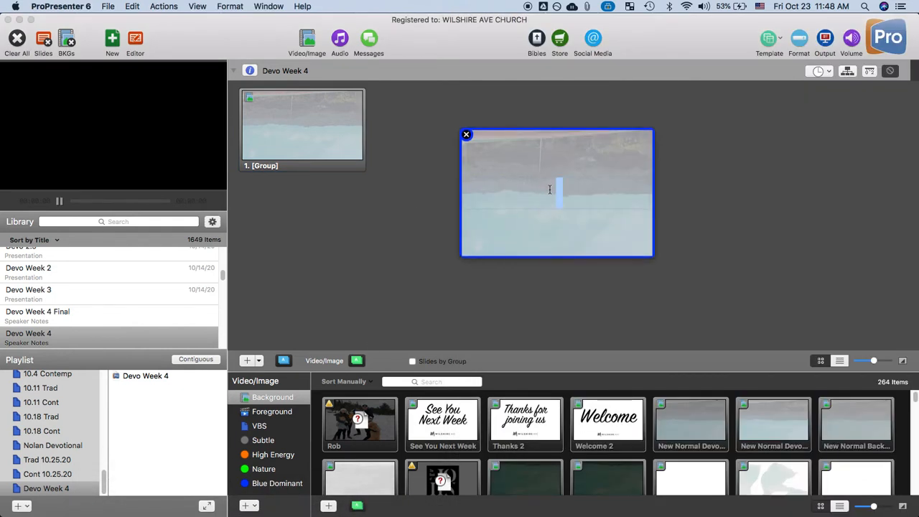
pyautogui.write('Who We Are')
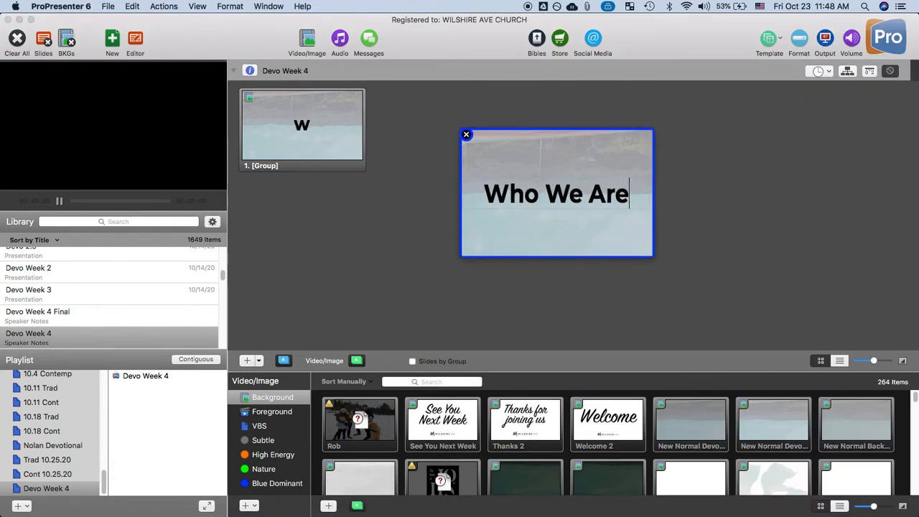
pyautogui.write(':')
pyautogui.press('Return')
pyautogui.write('The Church')
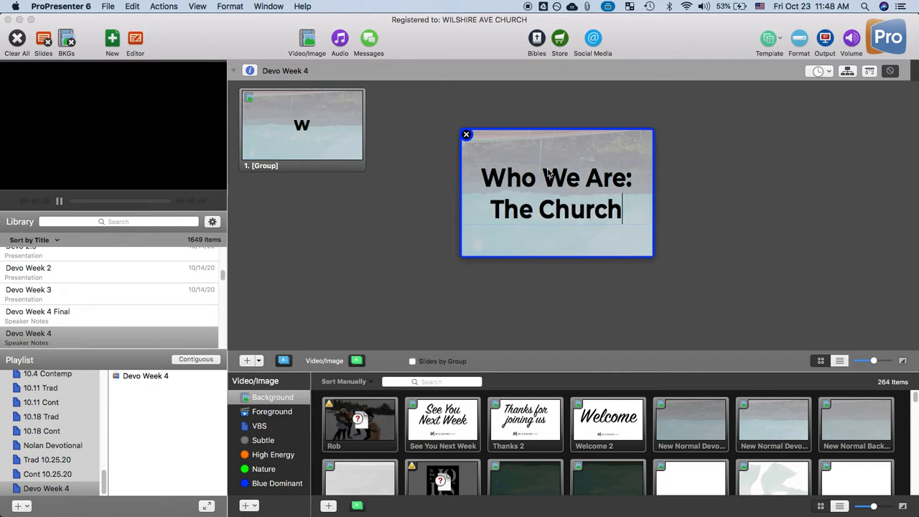
pyautogui.click(466, 135)
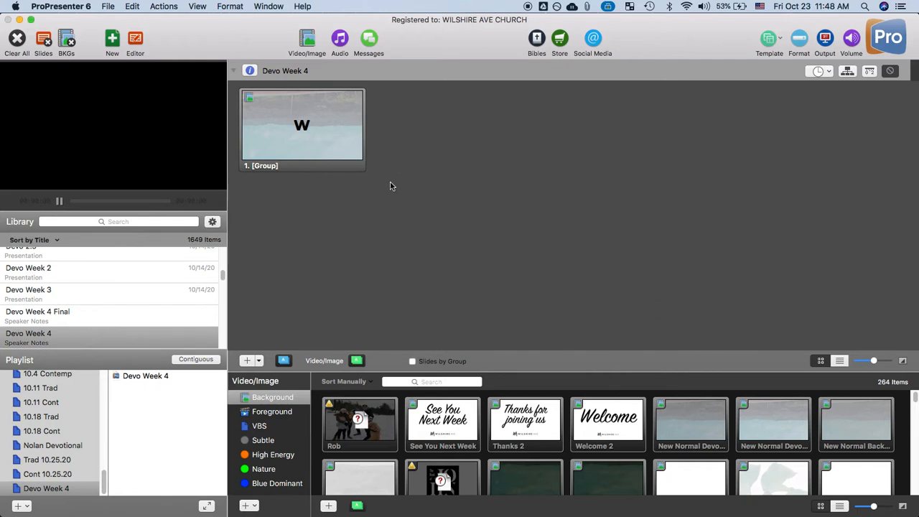
# Show the title slide on the output and duplicate it as a second slide.
pyautogui.rightClick(329, 131)
pyautogui.click(305, 140)
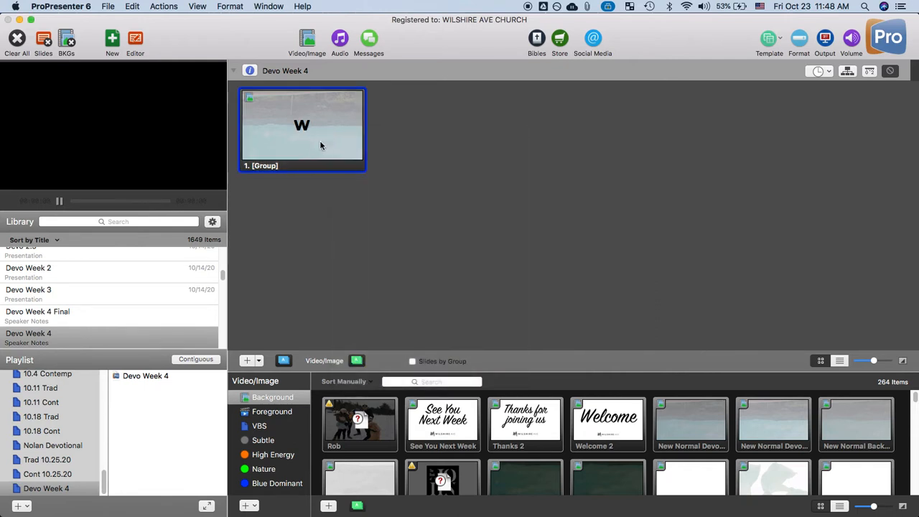
pyautogui.click(320, 144)
pyautogui.rightClick(331, 141)
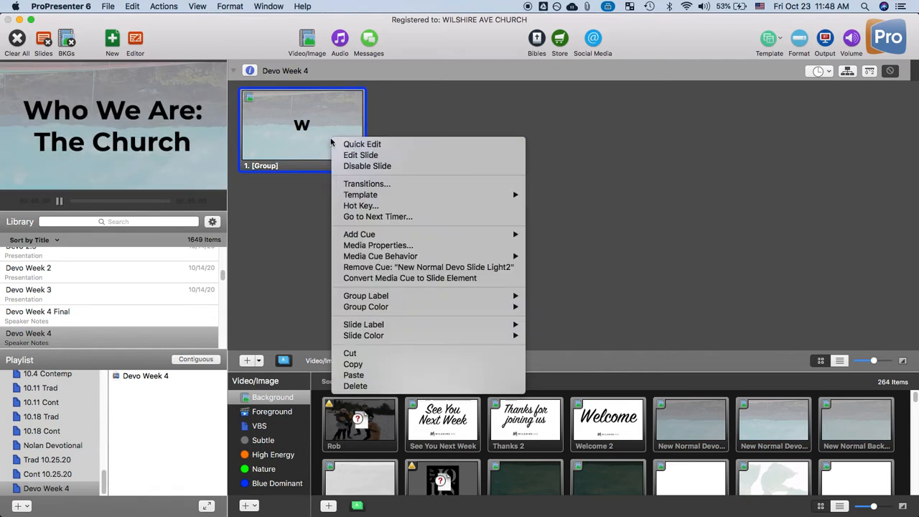
pyautogui.click(373, 364)
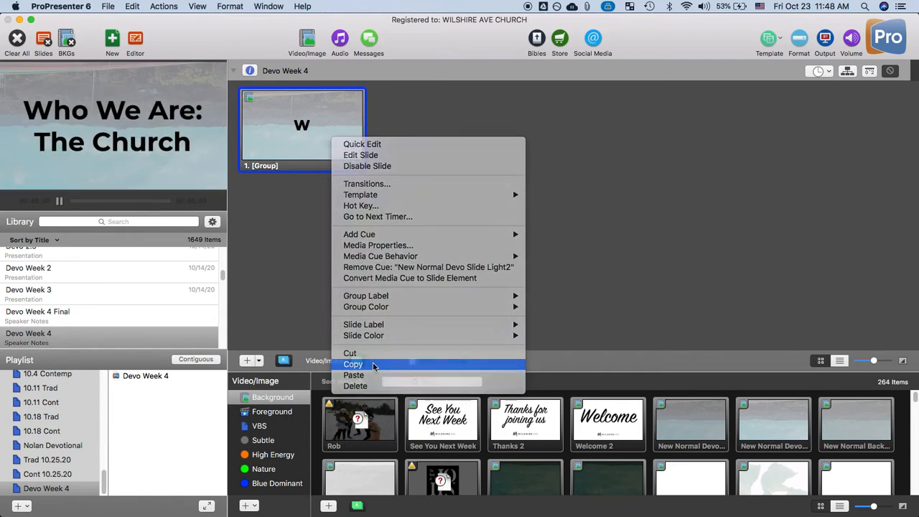
pyautogui.rightClick(340, 139)
pyautogui.click(363, 379)
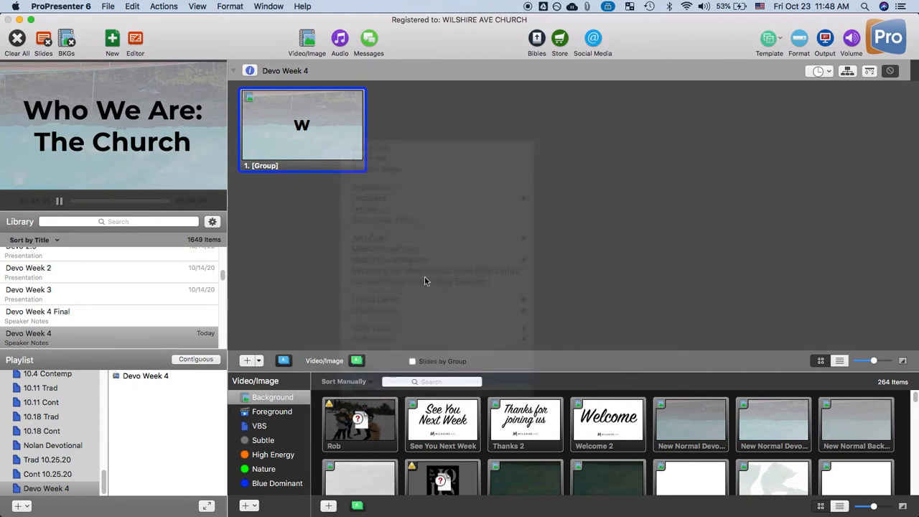
pyautogui.rightClick(435, 156)
pyautogui.click(446, 161)
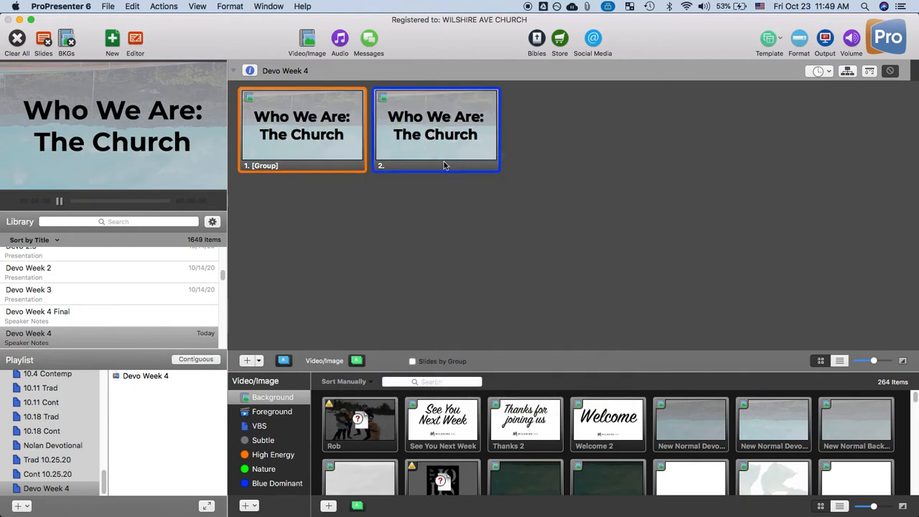
# Replace the second slide's text with "The Body of Christ".
pyautogui.click(158, 503)
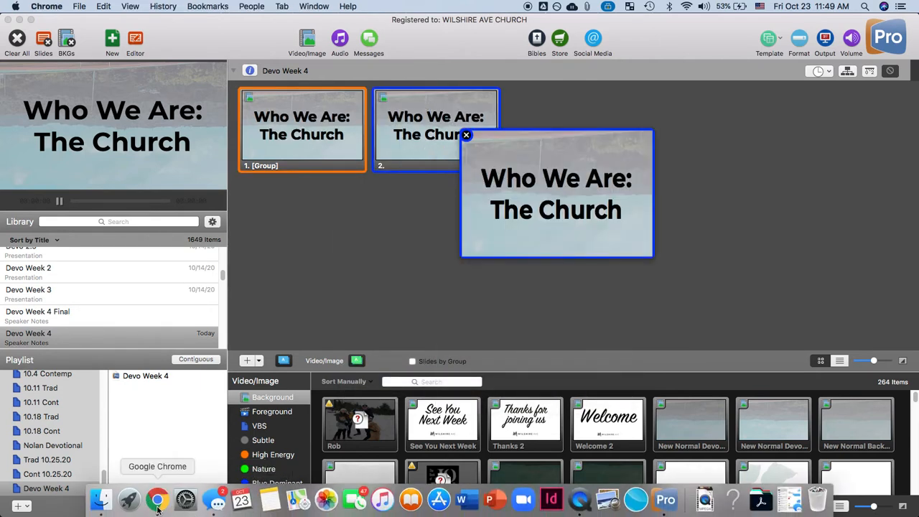
pyautogui.click(431, 158)
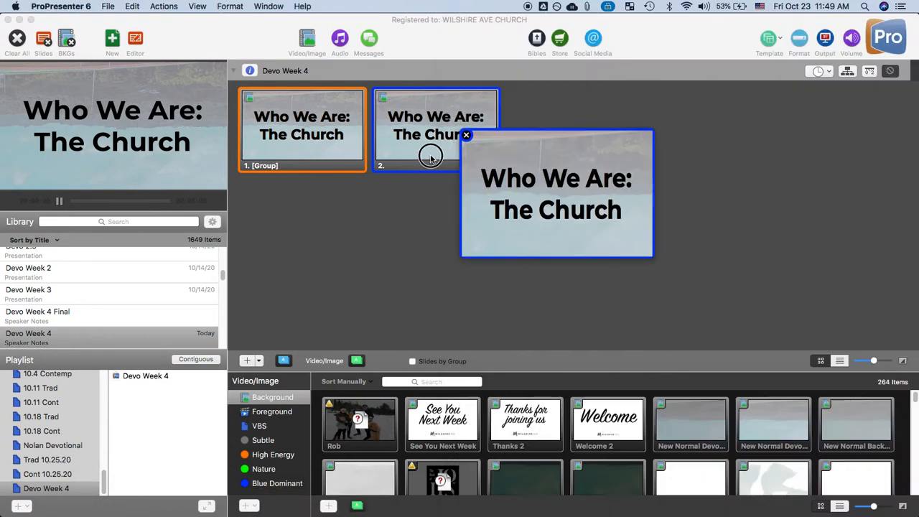
pyautogui.click(431, 158)
pyautogui.tripleClick(524, 183)
pyautogui.write('The Body of Christ')
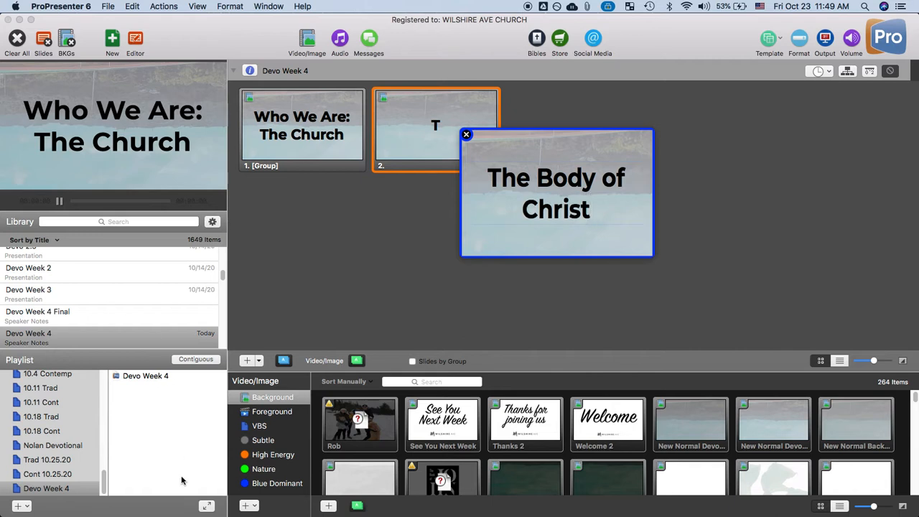
# Copy the "One of the prevailing images" sentence from the Chrome document, then return to ProPresenter and close the second slide's quick editor.
pyautogui.click(155, 502)
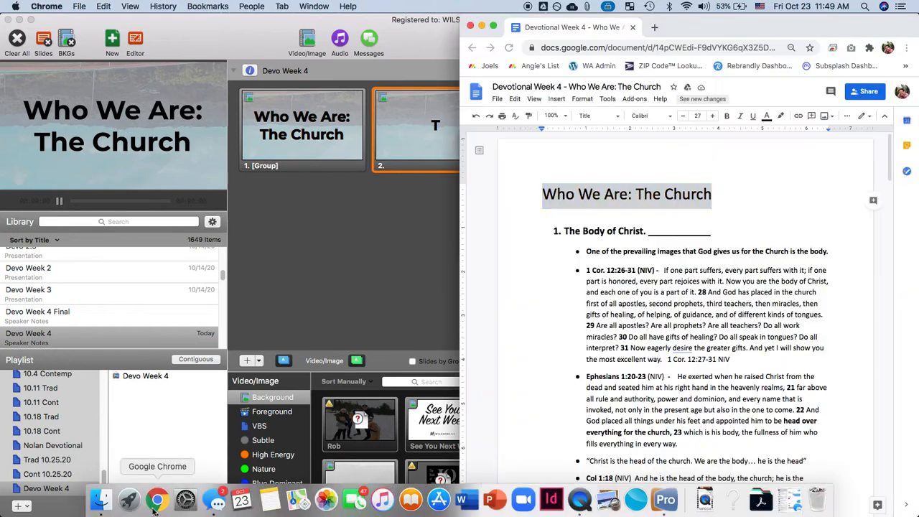
pyautogui.doubleClick(660, 234)
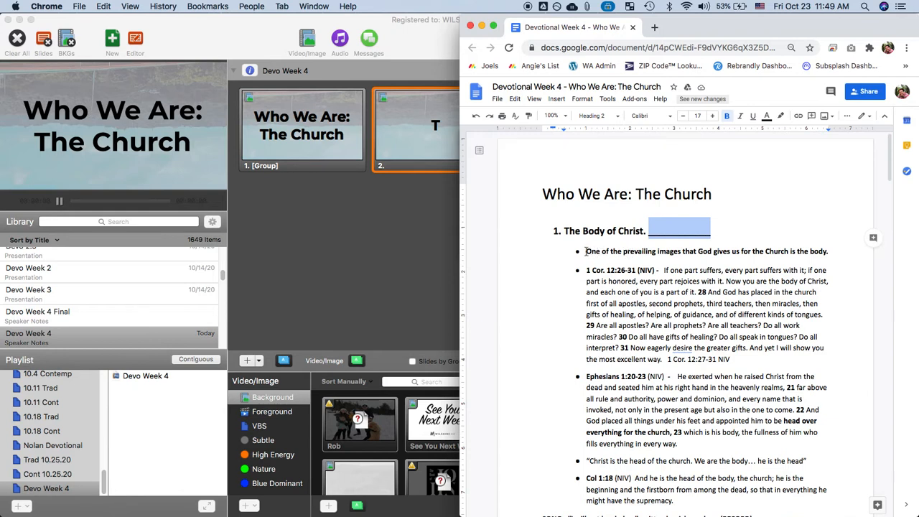
pyautogui.moveTo(585, 252); pyautogui.dragTo(831, 250)
pyautogui.press('super+c')
pyautogui.click(319, 271)
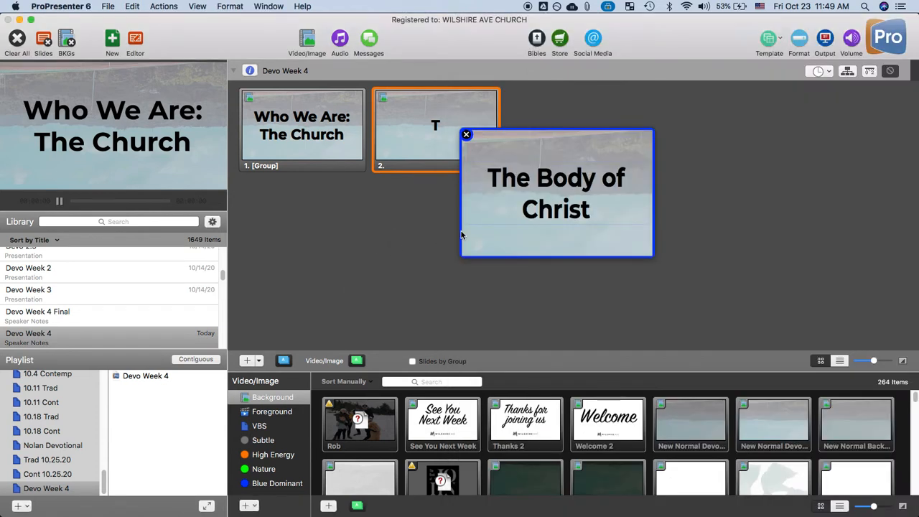
pyautogui.click(467, 135)
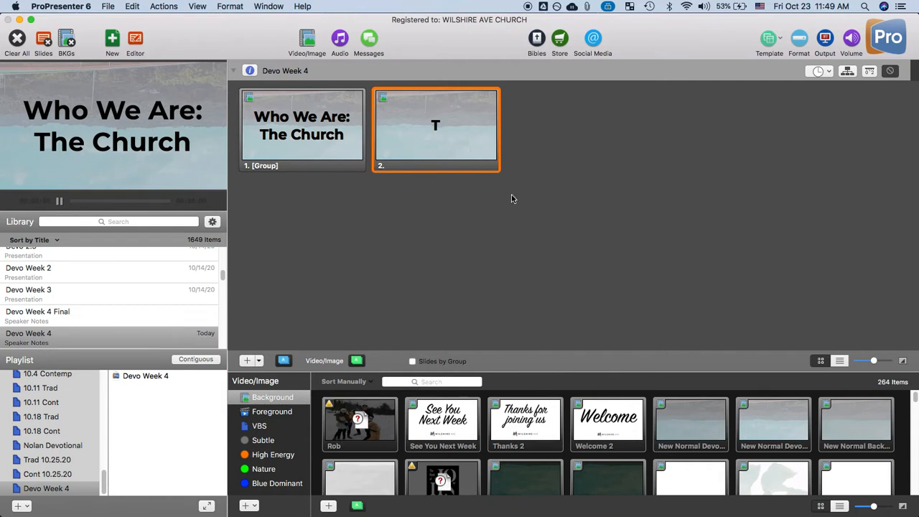
# Add a third slide using the Quote template from the Devo Slides group.
pyautogui.click(259, 361)
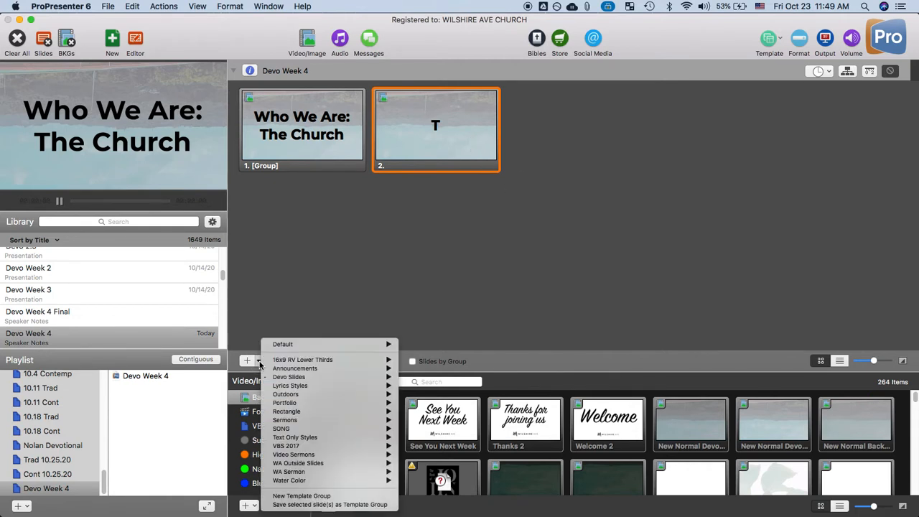
pyautogui.click(260, 362)
pyautogui.click(260, 362)
pyautogui.moveTo(278, 381)
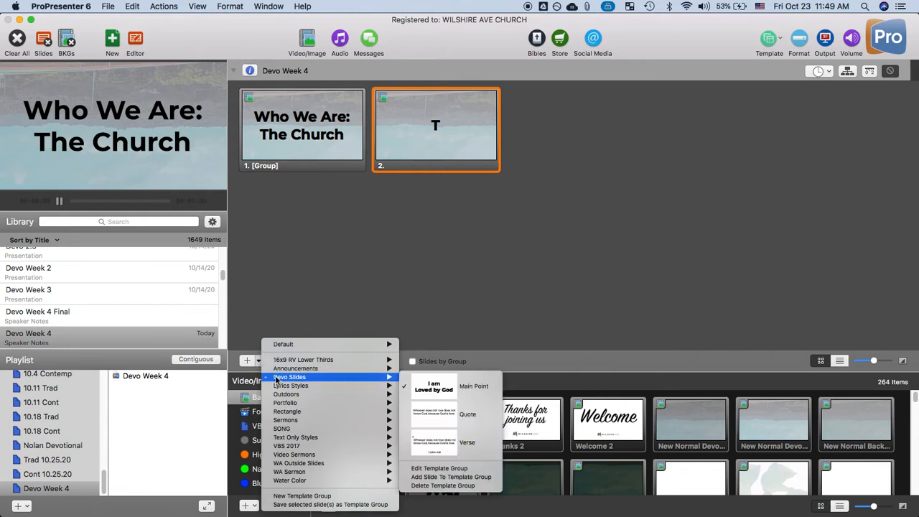
pyautogui.click(465, 420)
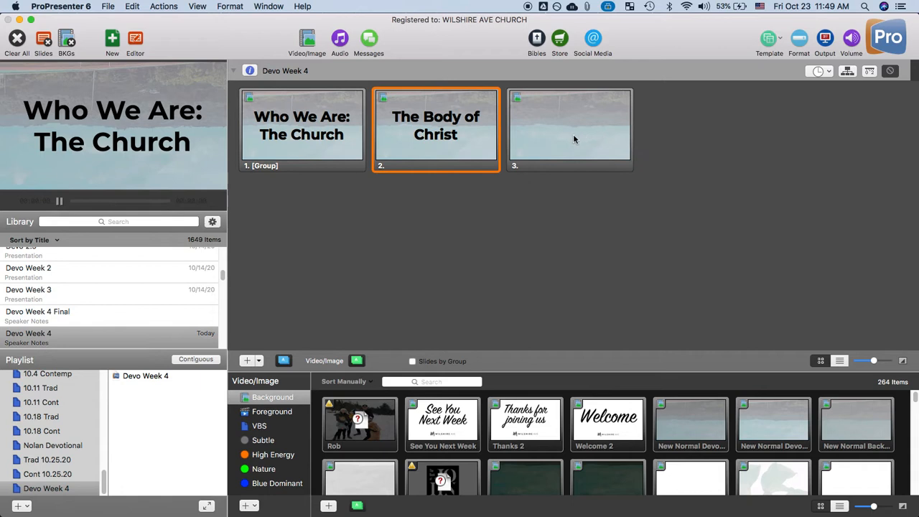
# Quick-edit the third slide and paste the copied "One of the prevailing images" sentence in the slide's own text style.
pyautogui.rightClick(562, 141)
pyautogui.click(592, 143)
pyautogui.doubleClick(541, 186)
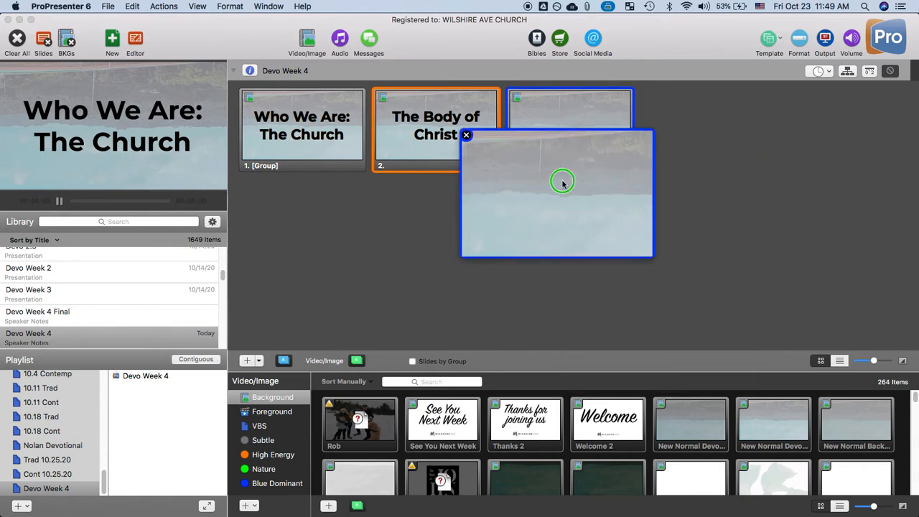
pyautogui.rightClick(562, 180)
pyautogui.click(591, 219)
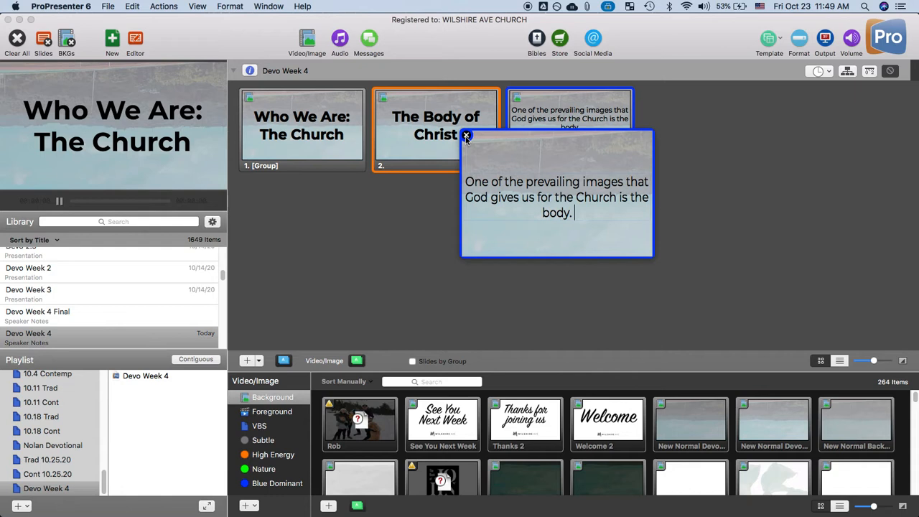
# Try replacing the third slide's text with a regular paste of the sentence, undo the paste, and delete the slide.
pyautogui.press('super+a')
pyautogui.press('BackSpace')
pyautogui.press('super+v')
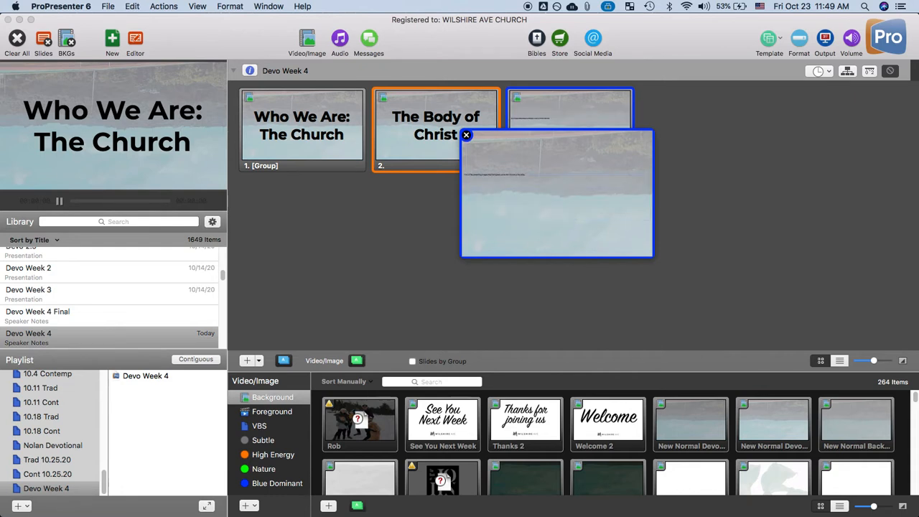
pyautogui.press('super+z')
pyautogui.click(466, 135)
pyautogui.rightClick(559, 138)
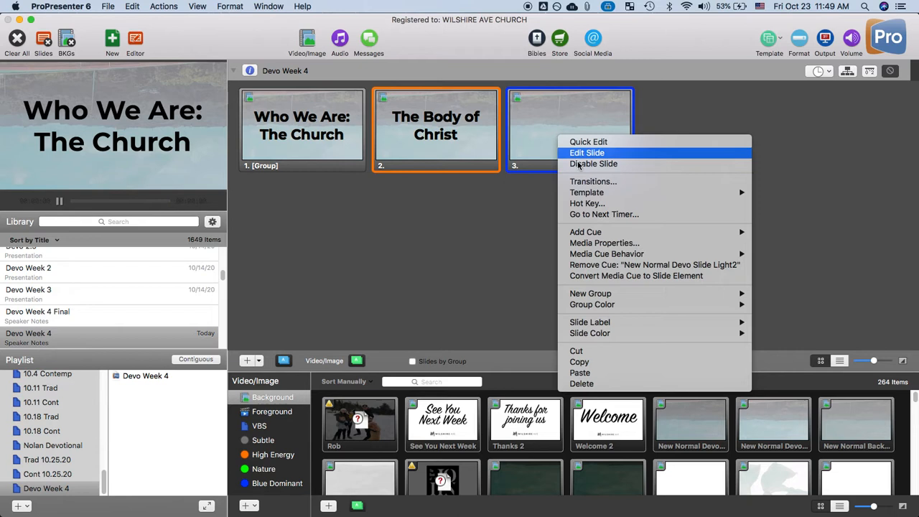
pyautogui.click(597, 384)
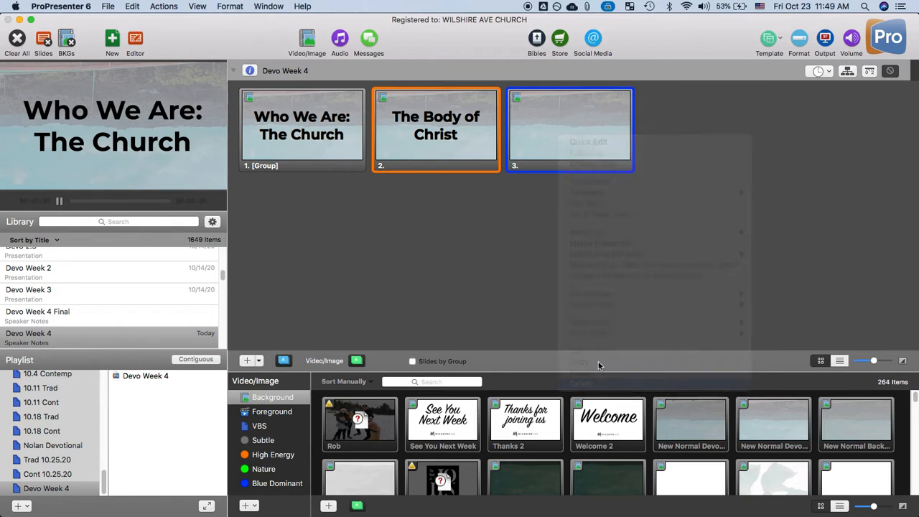
# Add a new third slide from the Devo Slides Quote template.
pyautogui.click(258, 361)
pyautogui.moveTo(290, 379)
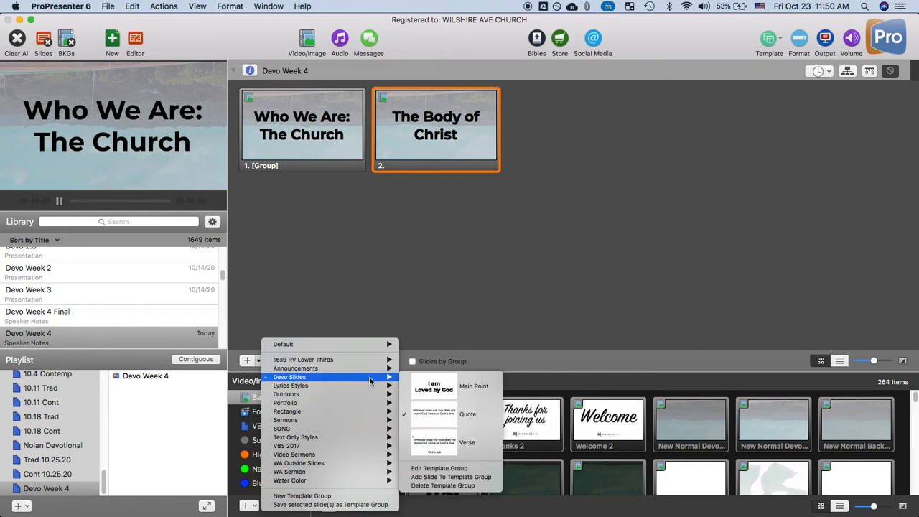
pyautogui.click(444, 415)
# Quick-edit the new third slide to read "One of the prevailing images that God gives us for the Church is the body." in the slide's style.
pyautogui.rightClick(571, 139)
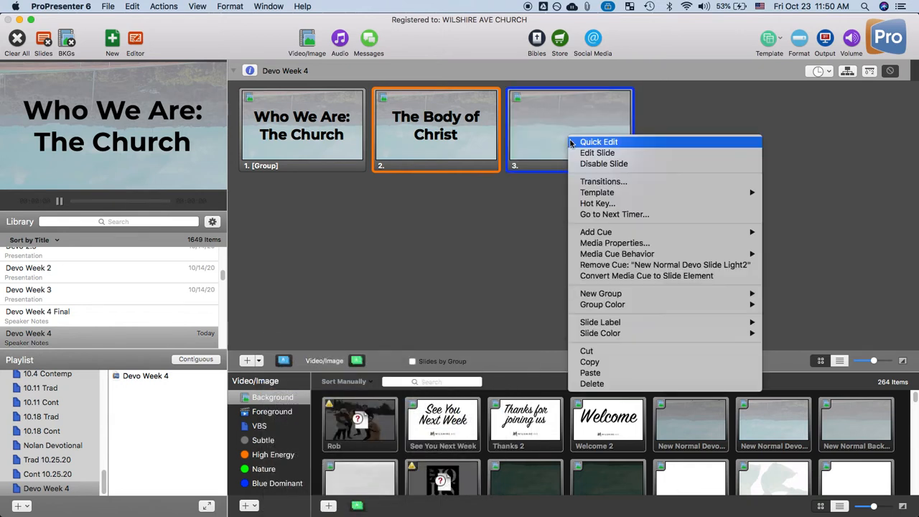
pyautogui.click(598, 141)
pyautogui.doubleClick(557, 183)
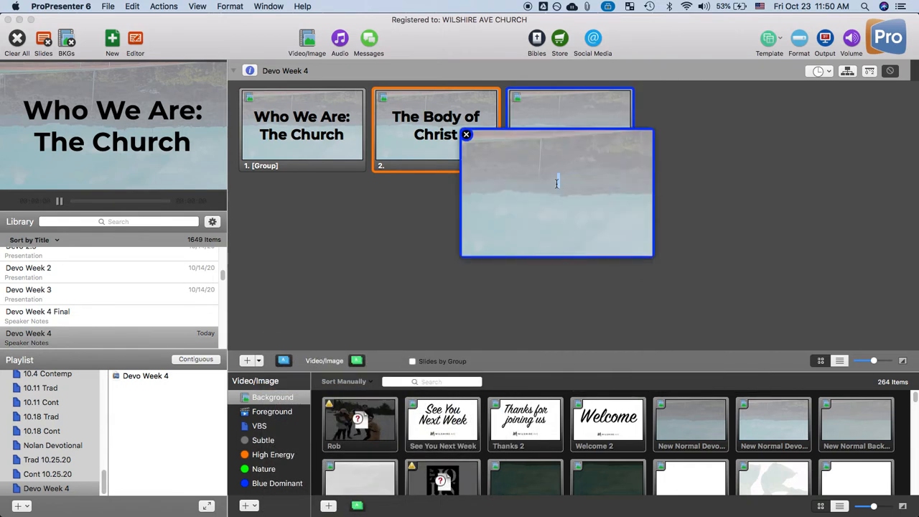
pyautogui.rightClick(556, 183)
pyautogui.click(597, 221)
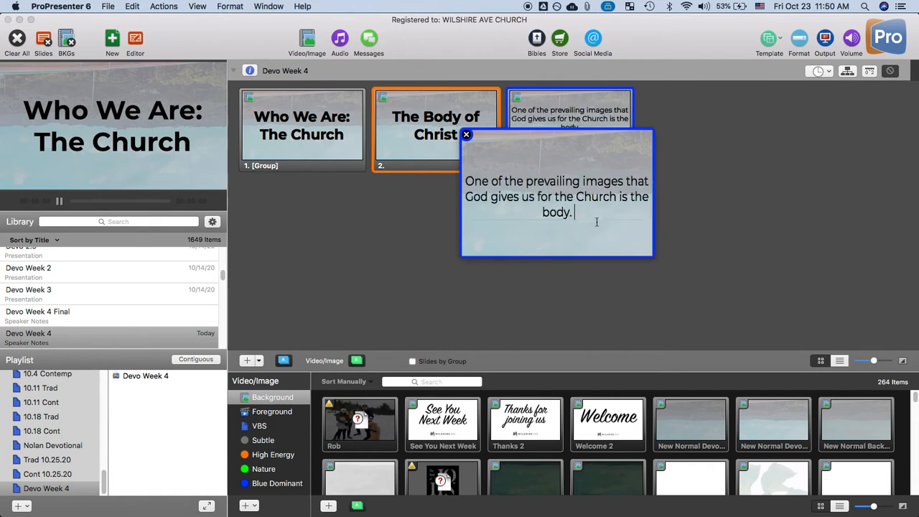
pyautogui.click(466, 135)
pyautogui.click(566, 194)
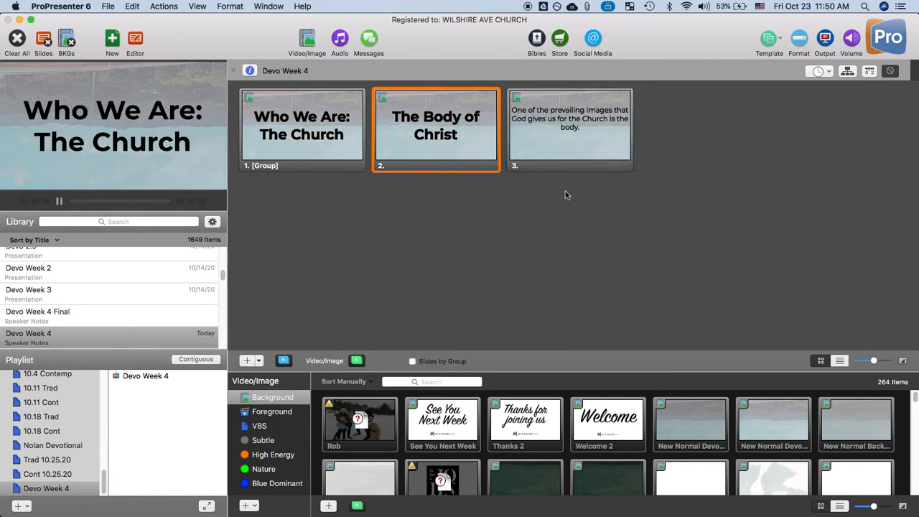
# Check the Chrome document for the next passage, then return to ProPresenter and open the Bible lookup.
pyautogui.moveTo(207, 511)
pyautogui.click(157, 501)
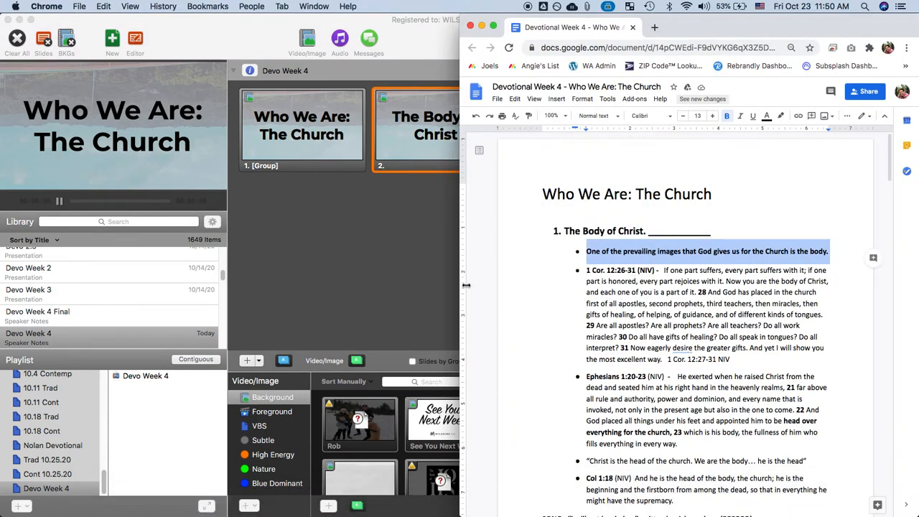
pyautogui.click(419, 236)
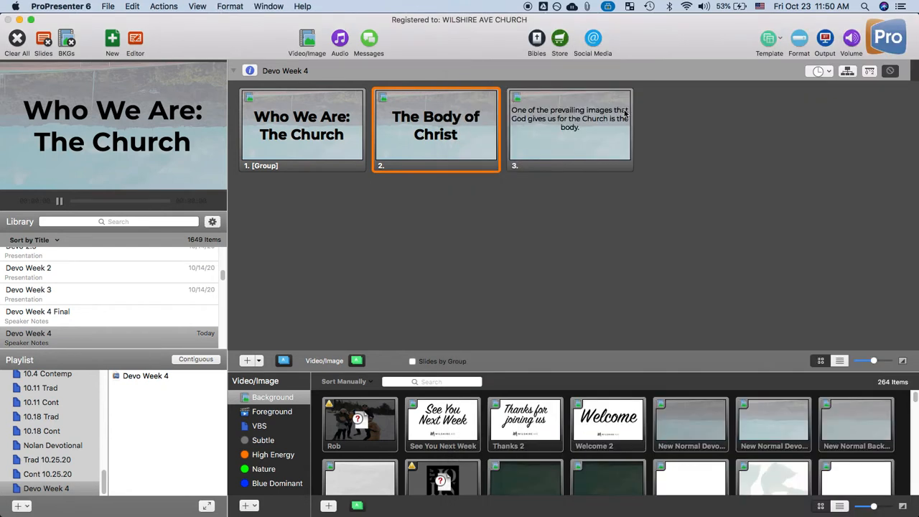
pyautogui.click(537, 52)
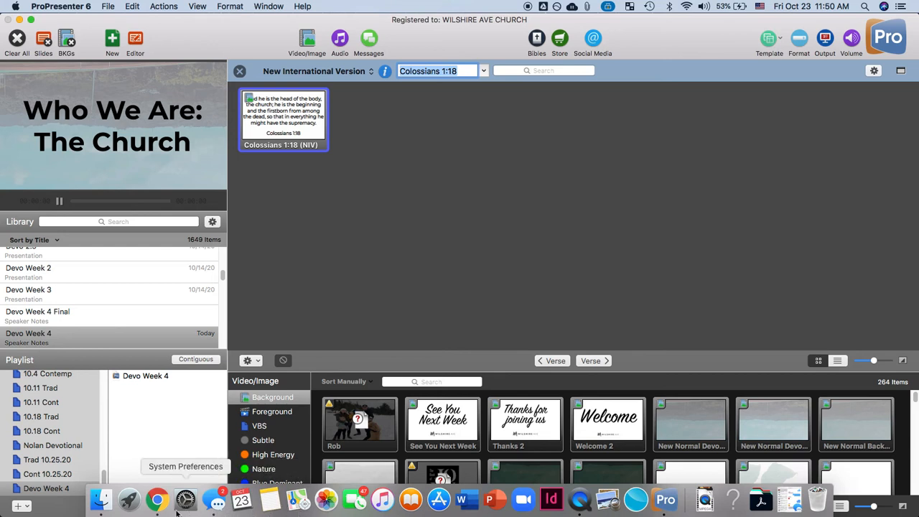
# Switch to the Chrome document, copy the reference "1 Cor. 12:26-31", and return to ProPresenter.
pyautogui.click(157, 501)
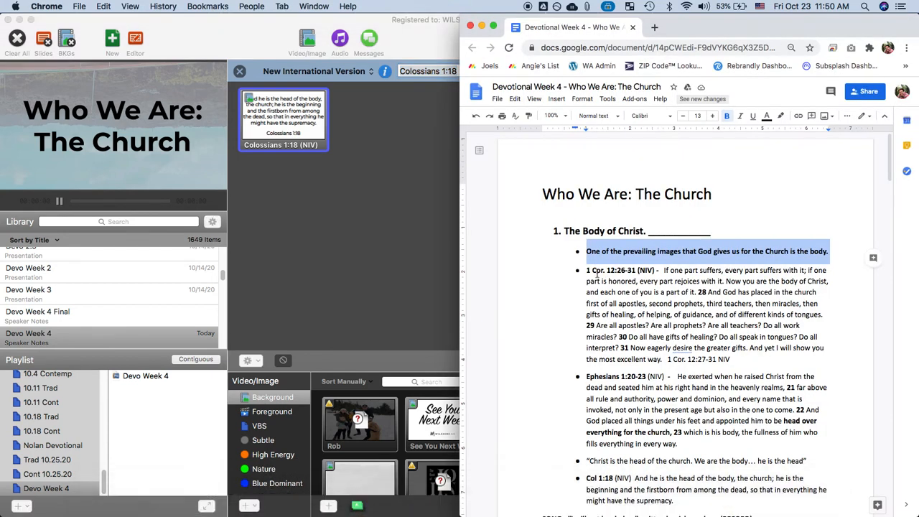
pyautogui.moveTo(586, 270); pyautogui.dragTo(636, 270)
pyautogui.press('super+c')
pyautogui.click(403, 190)
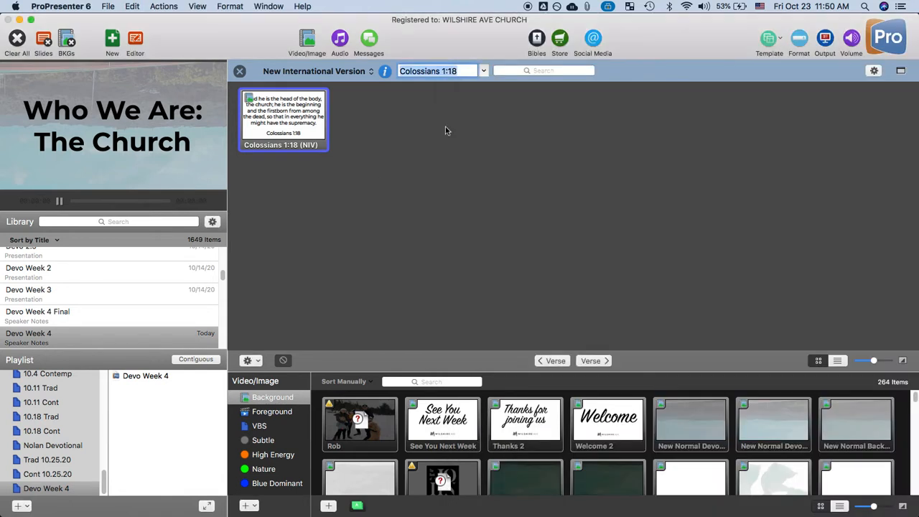
# Choose the New International Version as the Bible translation and activate it on this computer.
pyautogui.click(339, 72)
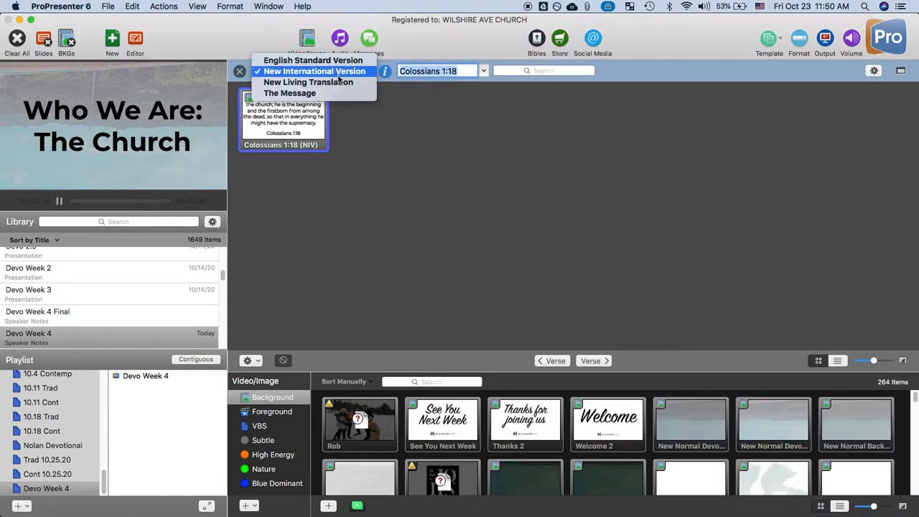
pyautogui.click(339, 72)
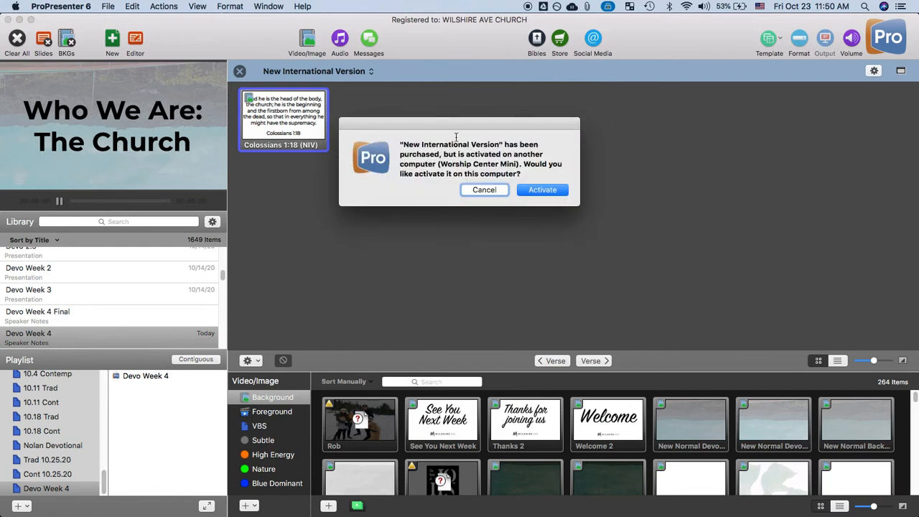
pyautogui.click(543, 190)
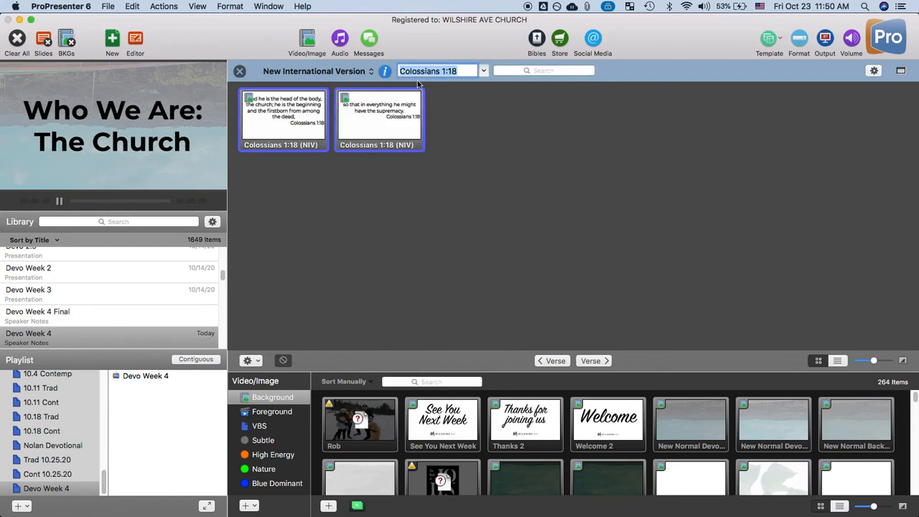
# Look up the passage 1 Corinthians 12:26-31, correcting the pasted reference so the Bible lookup accepts it.
pyautogui.press('super+a')
pyautogui.press('super+v')
pyautogui.press('Return')
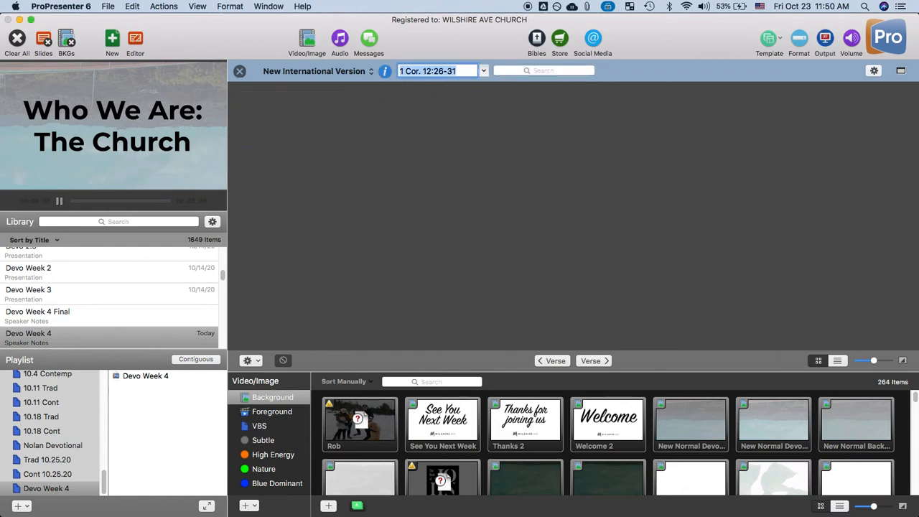
pyautogui.click(461, 72)
pyautogui.press('Return')
pyautogui.press('Left')
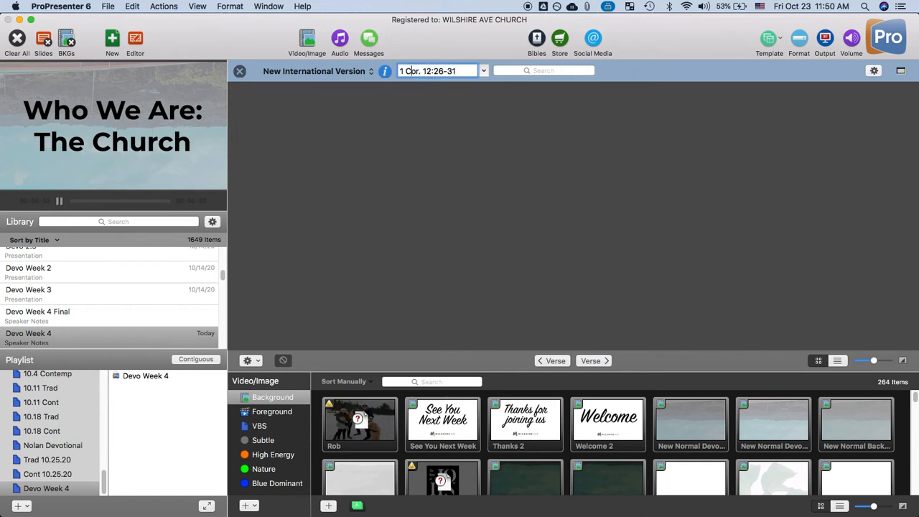
pyautogui.press('Delete')
pyautogui.press('Return')
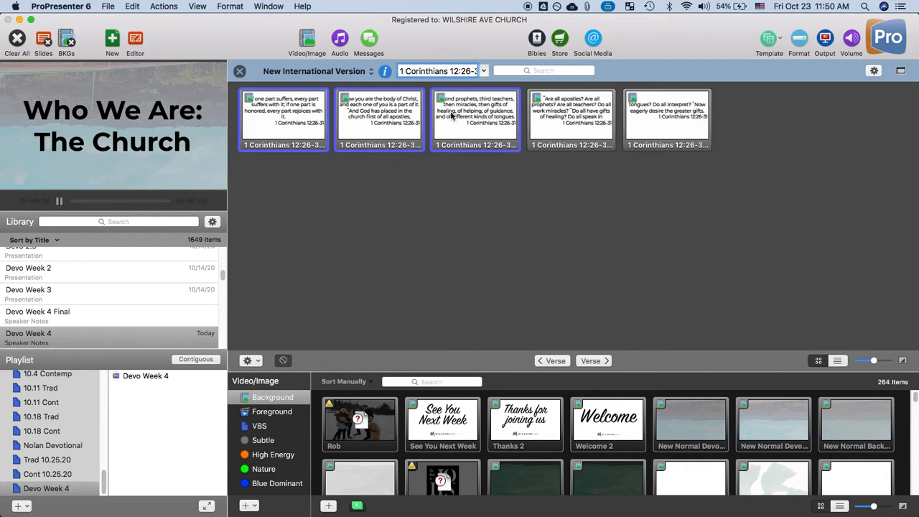
# Set the Bible slide options to use the Verse template from the Devo Slides group.
pyautogui.click(874, 72)
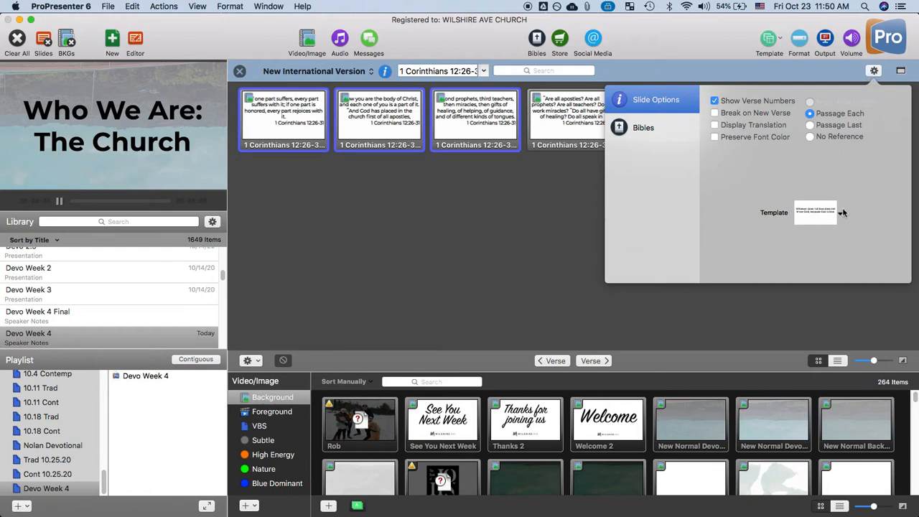
pyautogui.click(843, 212)
pyautogui.moveTo(794, 254)
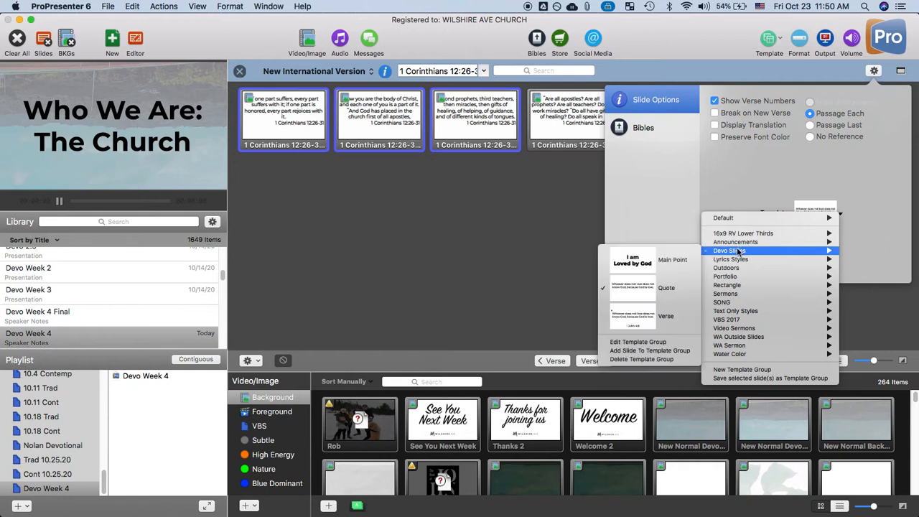
pyautogui.click(651, 315)
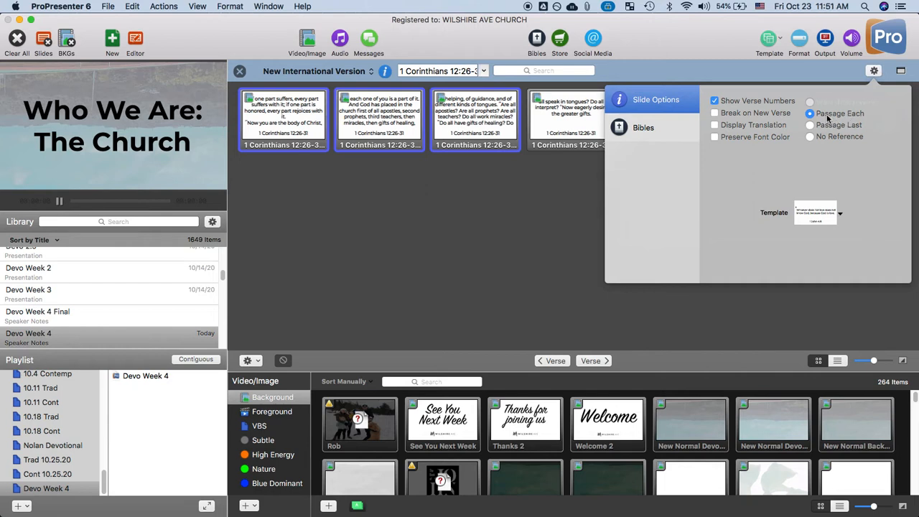
pyautogui.click(875, 72)
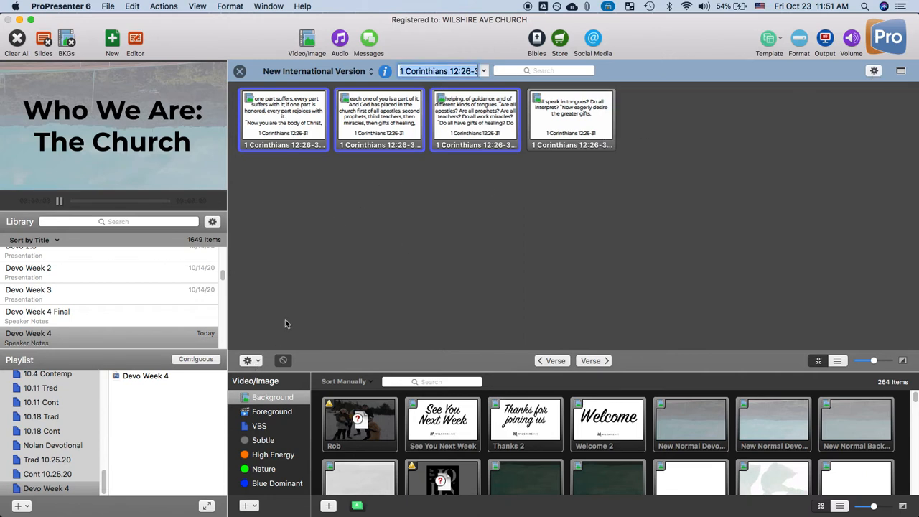
# Copy the generated 1 Corinthians 12:26-31 slides to the current document and close the Bible lookup.
pyautogui.click(253, 361)
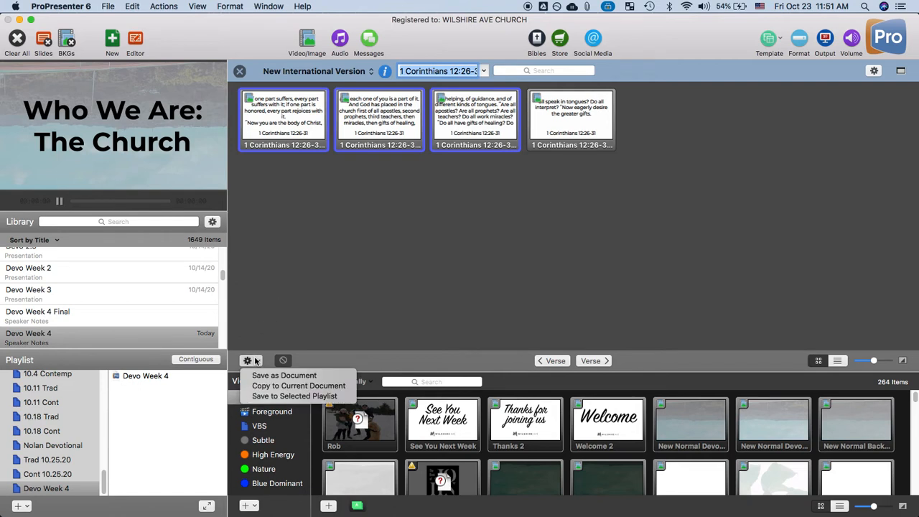
pyautogui.click(287, 385)
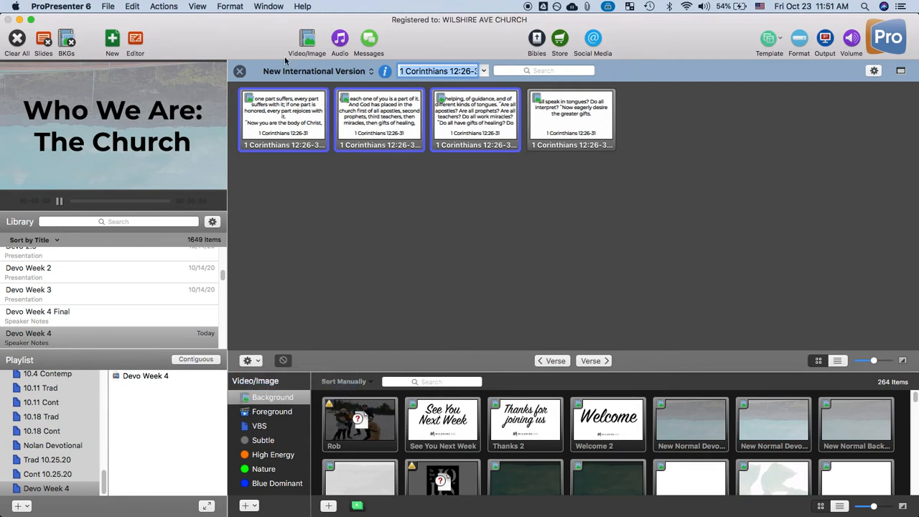
pyautogui.click(240, 73)
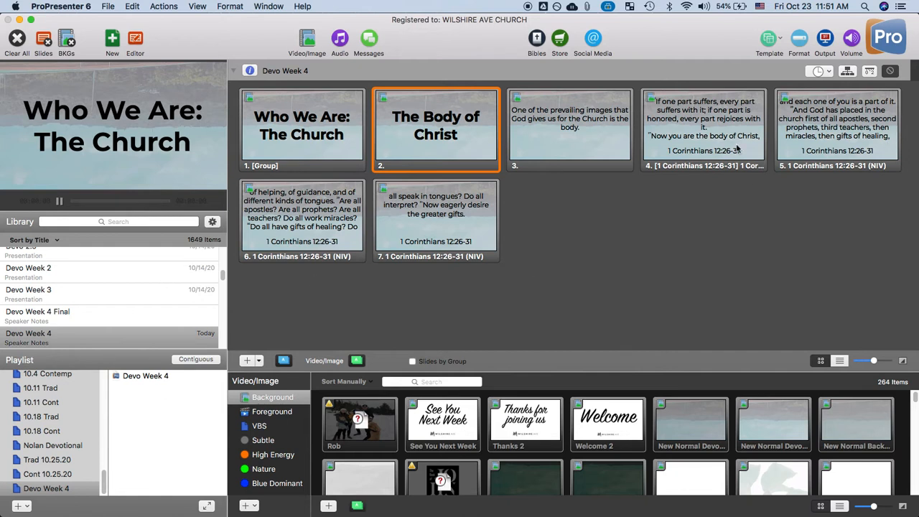
# Quick-edit the fourth slide to remove the line break before "Now you are the body of Christ".
pyautogui.rightClick(716, 136)
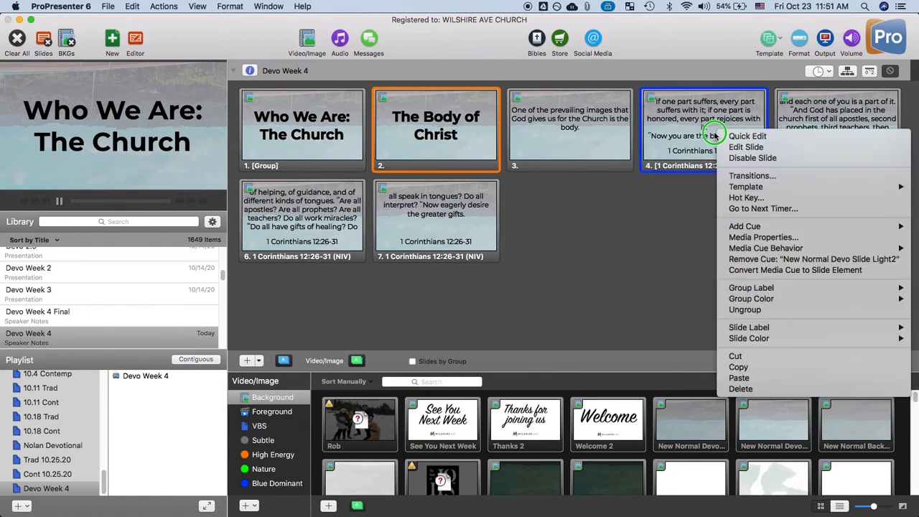
pyautogui.click(739, 136)
pyautogui.click(578, 201)
pyautogui.press('Delete')
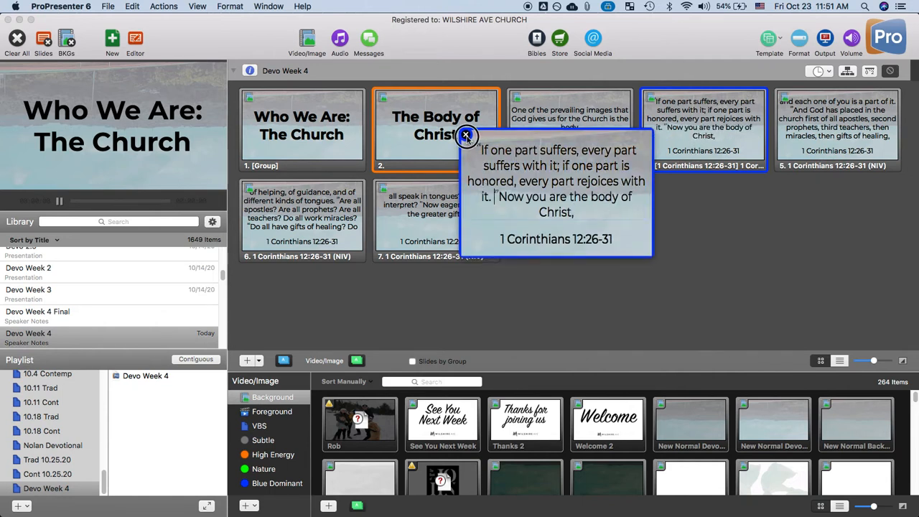
pyautogui.click(465, 134)
pyautogui.click(663, 209)
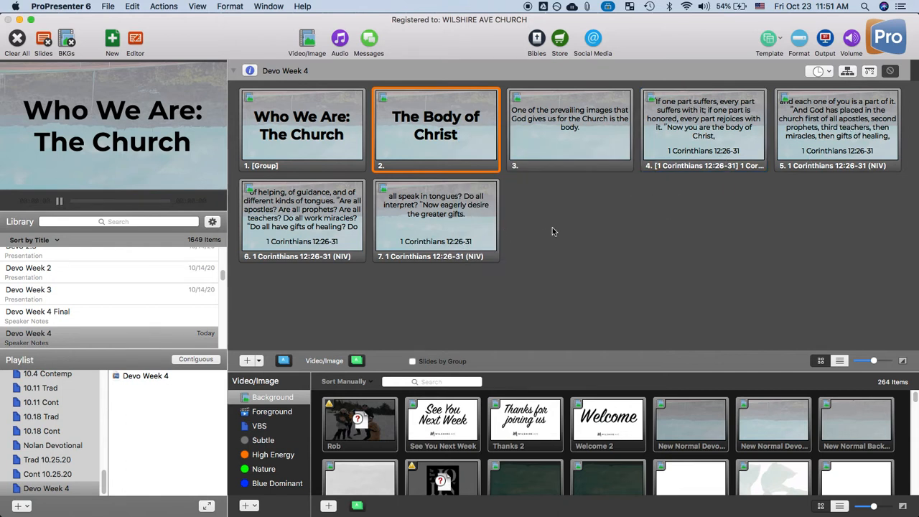
pyautogui.moveTo(338, 516)
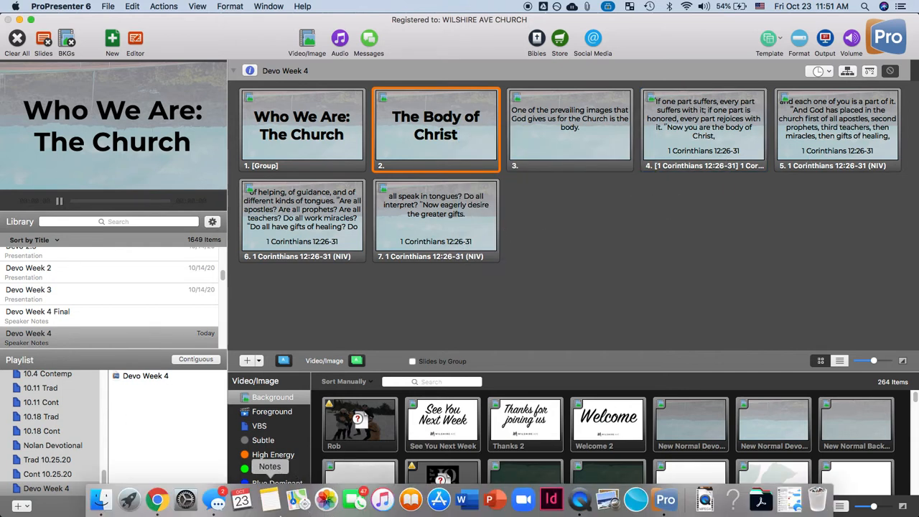
# Copy the Ephesians 1:20-23 reference from the Google Doc in Chrome and look it up in ProPresenter's Bibles.
pyautogui.click(157, 499)
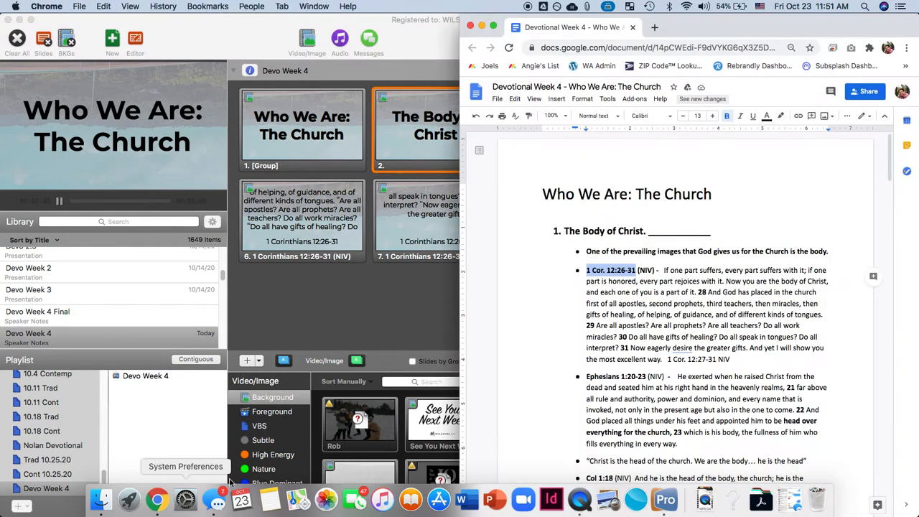
pyautogui.moveTo(585, 377); pyautogui.dragTo(646, 378)
pyautogui.click(396, 307)
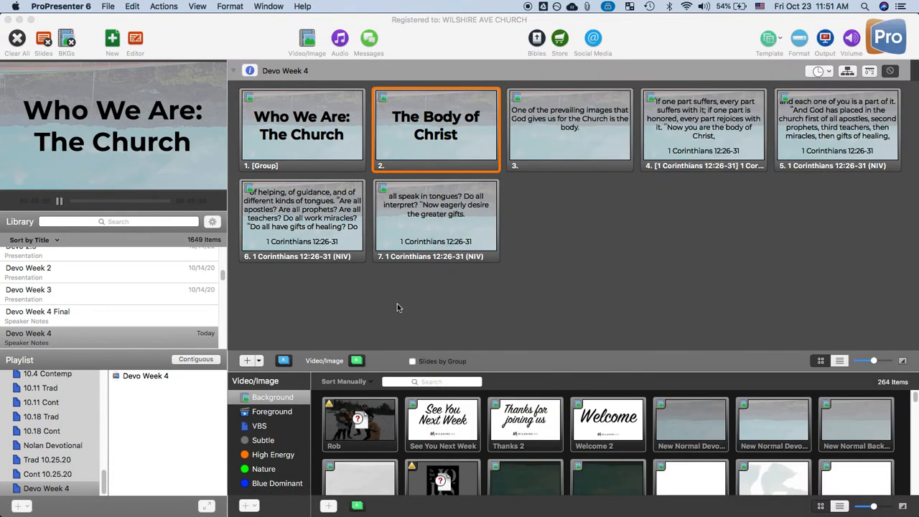
pyautogui.click(537, 40)
pyautogui.press('super+v')
pyautogui.press('Return')
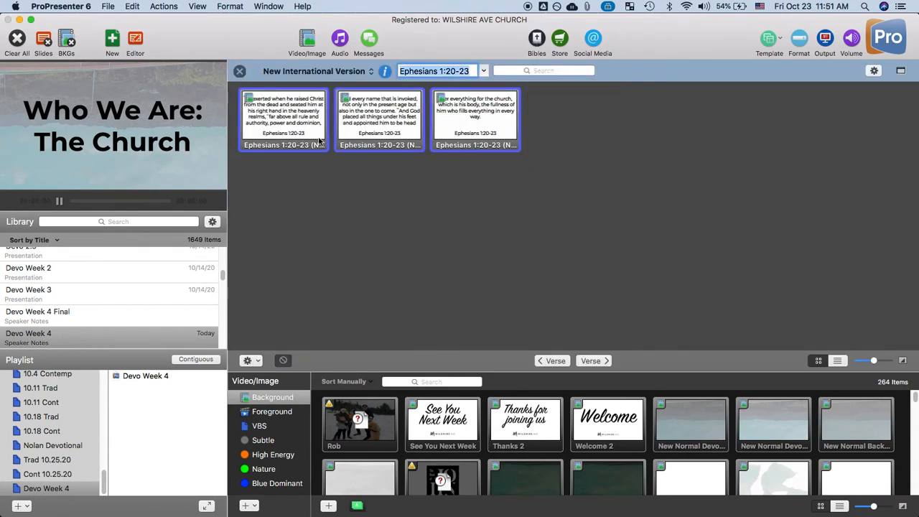
# Copy the generated Ephesians 1:20-23 slides to the current document and close the Bible lookup.
pyautogui.click(282, 355)
pyautogui.click(284, 382)
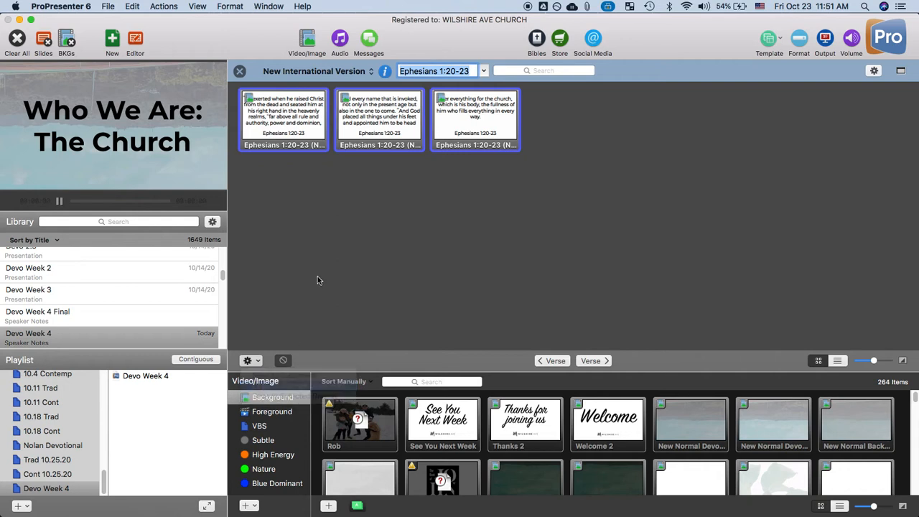
pyautogui.click(240, 71)
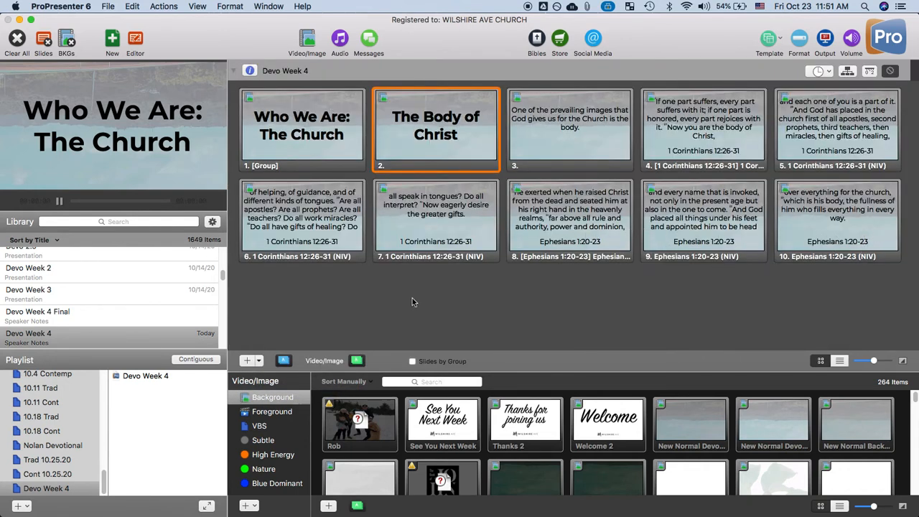
# Copy the Col 1:18 reference from the Google Doc in Chrome and look it up in ProPresenter's Bibles.
pyautogui.moveTo(273, 511)
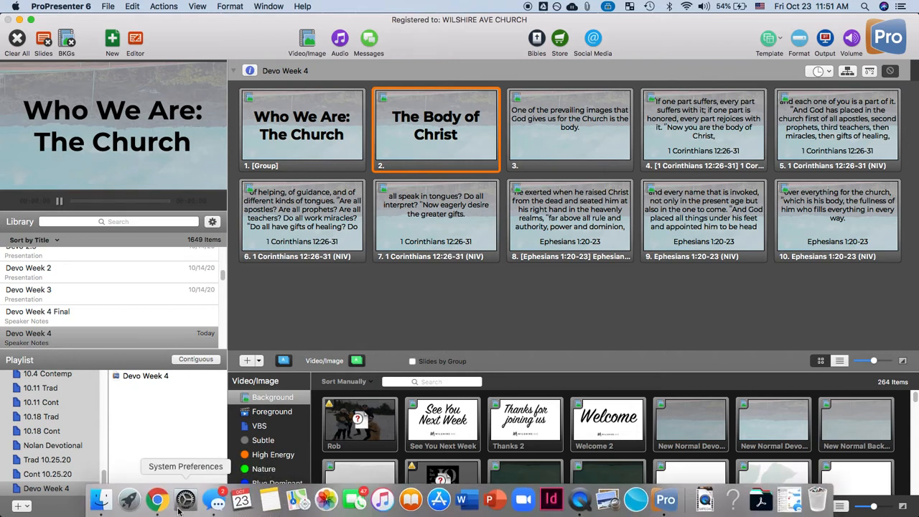
pyautogui.click(153, 501)
pyautogui.scroll(-2, 678, 340)
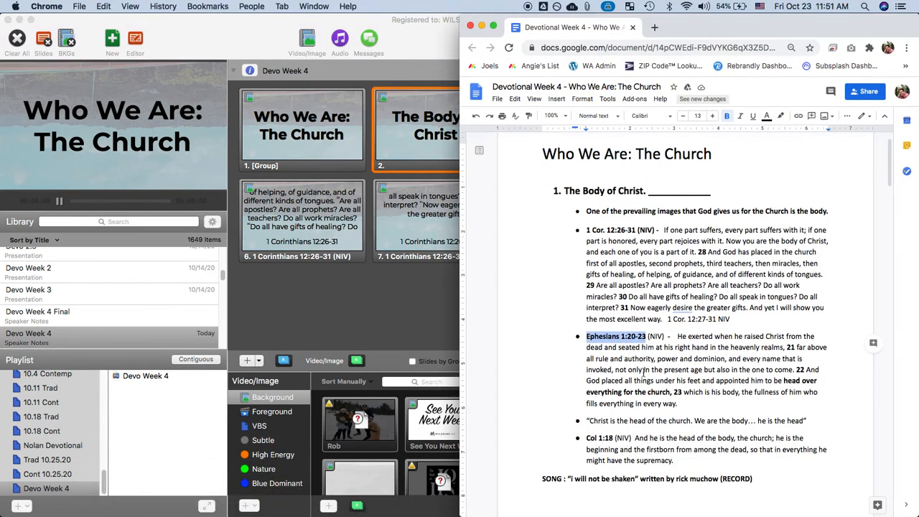
pyautogui.moveTo(586, 438); pyautogui.dragTo(614, 438)
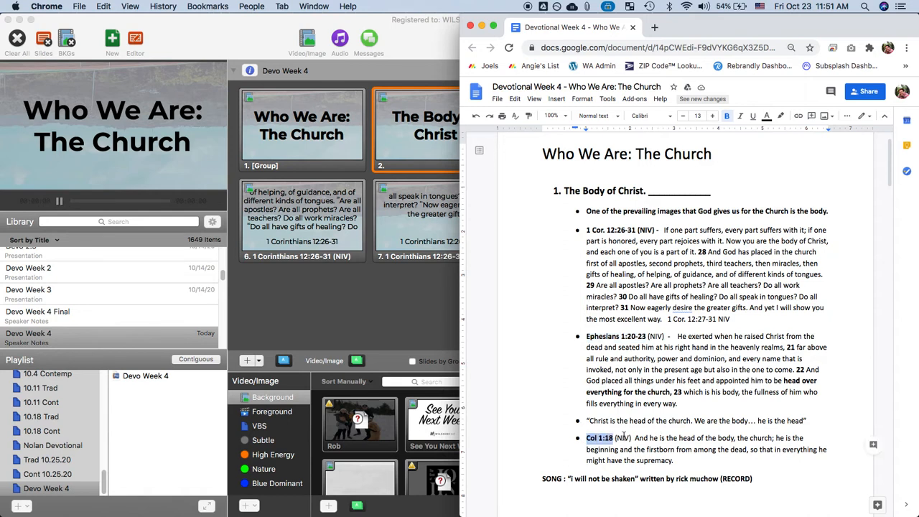
pyautogui.click(454, 402)
pyautogui.click(537, 40)
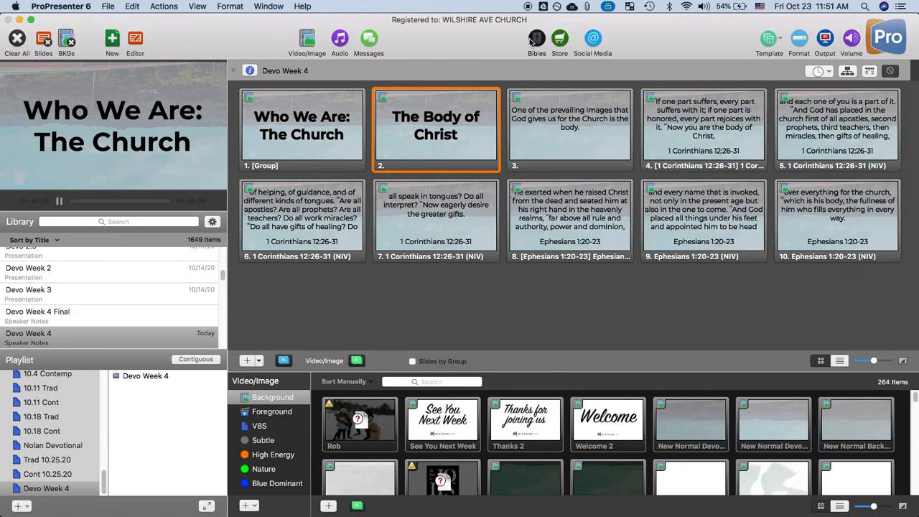
pyautogui.press('super+v')
pyautogui.press('Return')
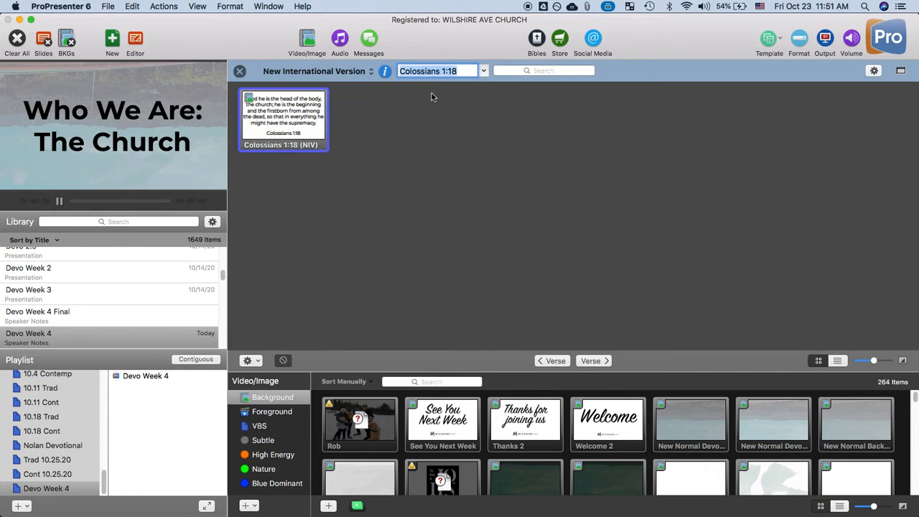
# Copy the generated Colossians 1:18 slide to the current document and close the Bible lookup.
pyautogui.click(251, 361)
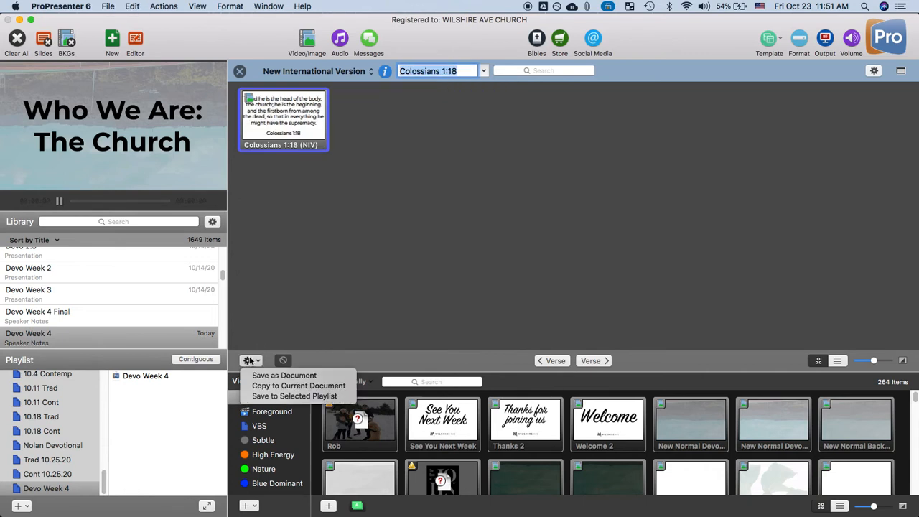
pyautogui.click(277, 385)
pyautogui.click(240, 71)
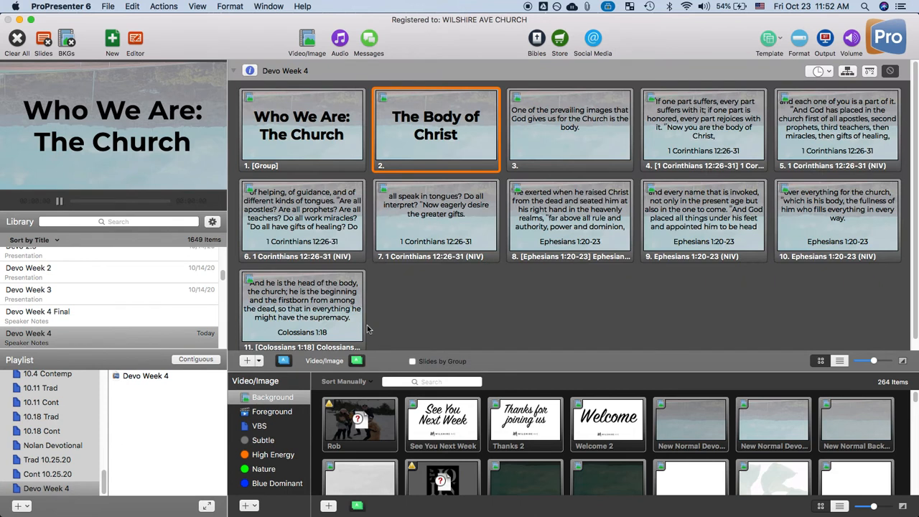
# Add a new empty text slide from the Devo Slides template group after the Colossians 1:18 slide.
pyautogui.scroll(-1, 595, 272)
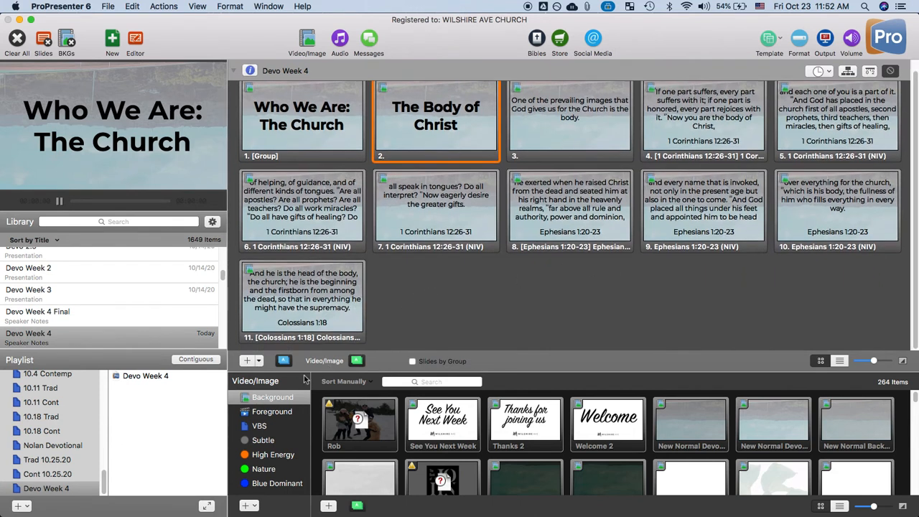
pyautogui.click(261, 363)
pyautogui.moveTo(285, 378)
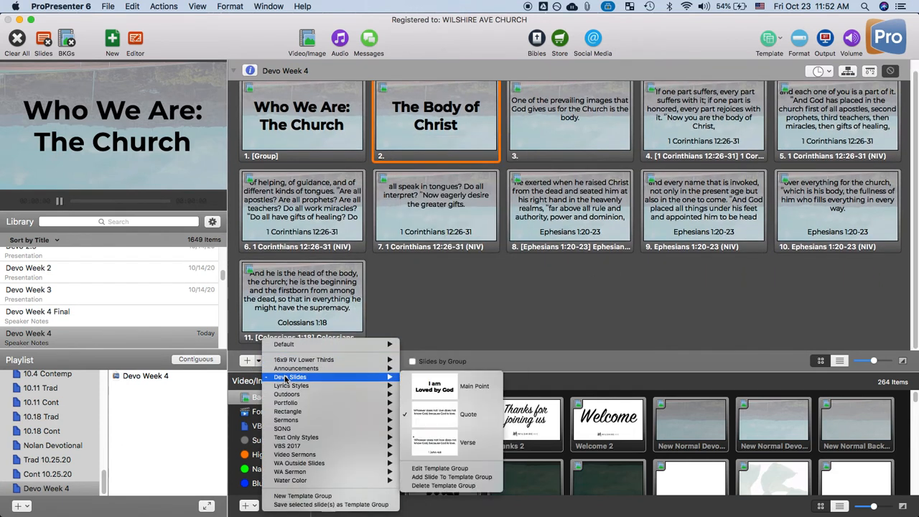
pyautogui.click(260, 360)
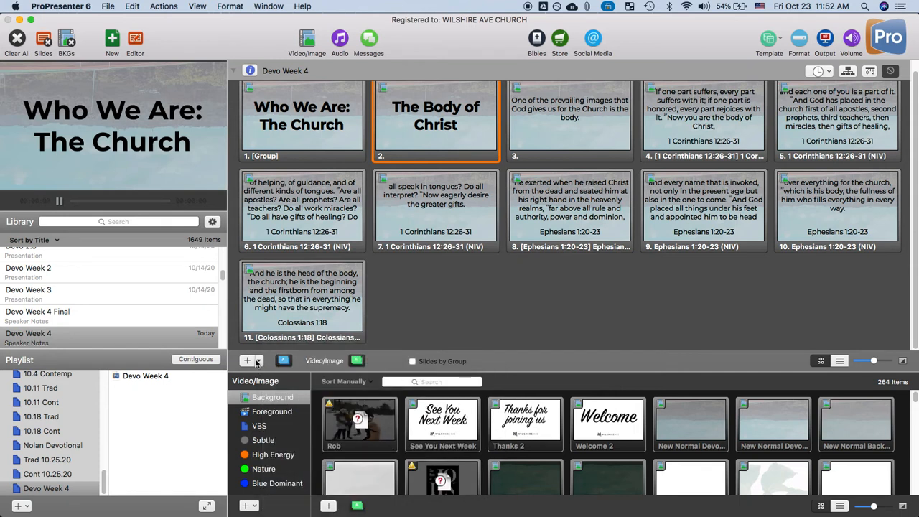
pyautogui.click(258, 361)
pyautogui.moveTo(287, 377)
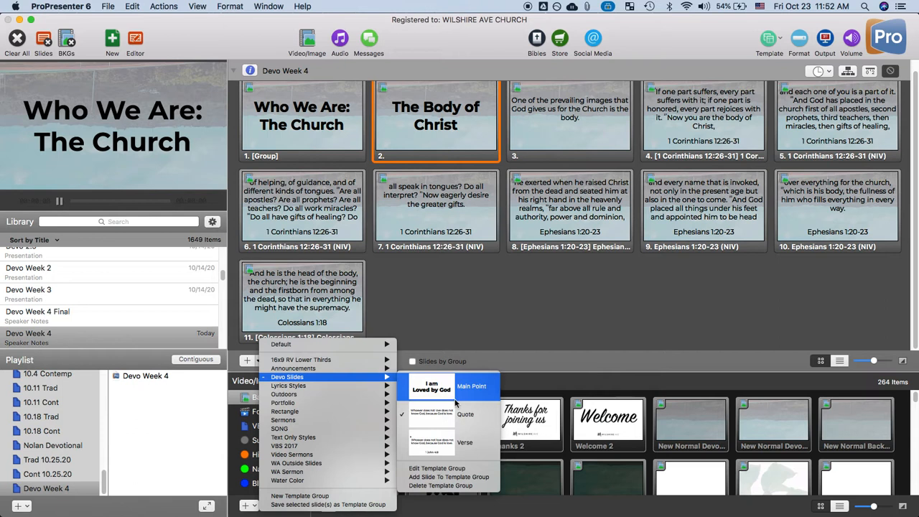
pyautogui.click(462, 444)
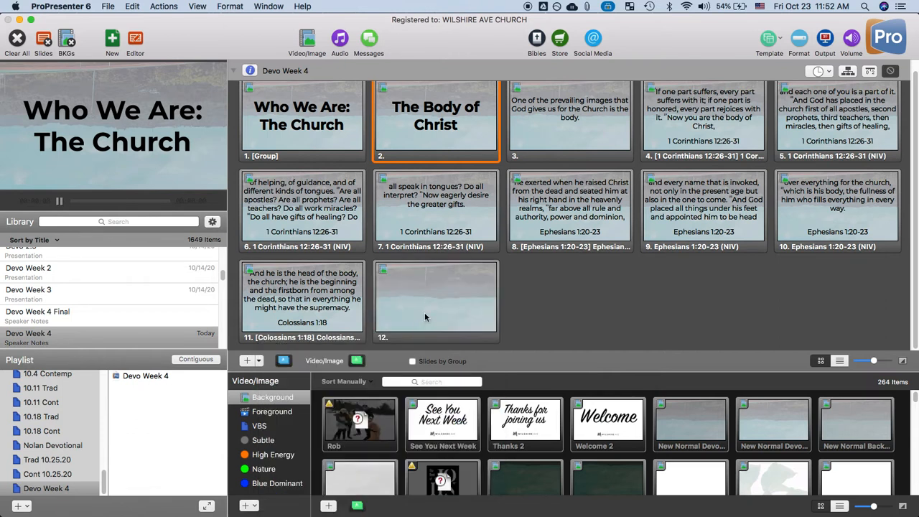
# Copy the quote “Christ is the head of the church. We are the body… he is the head” from Chrome and return to ProPresenter's empty slide.
pyautogui.click(173, 504)
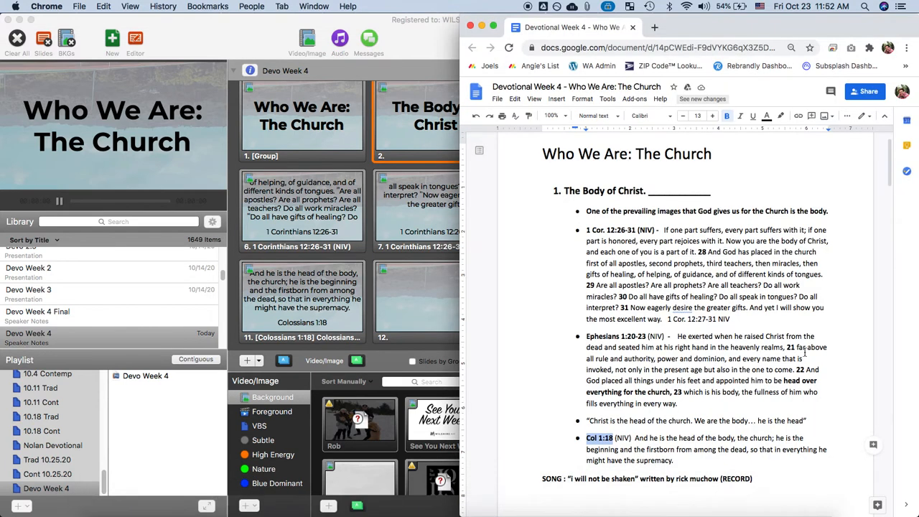
pyautogui.tripleClick(637, 416)
pyautogui.press('super+c')
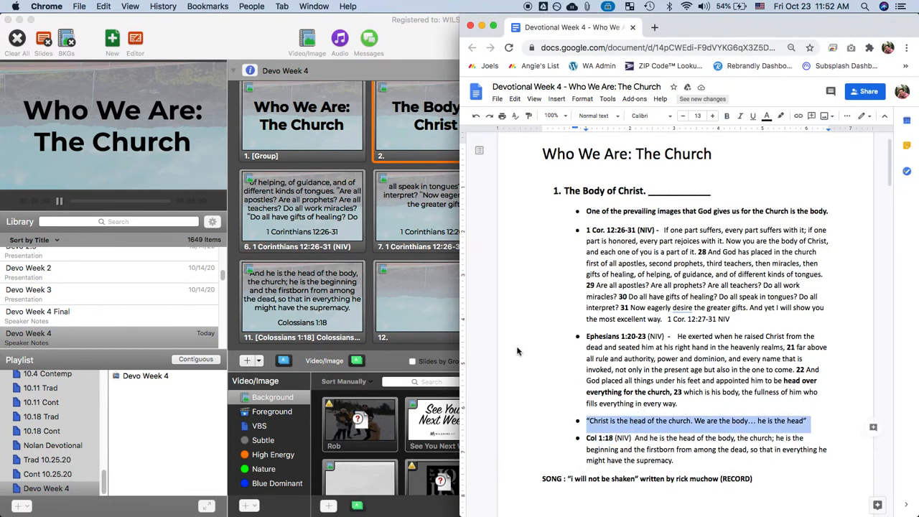
pyautogui.click(432, 331)
pyautogui.rightClick(431, 339)
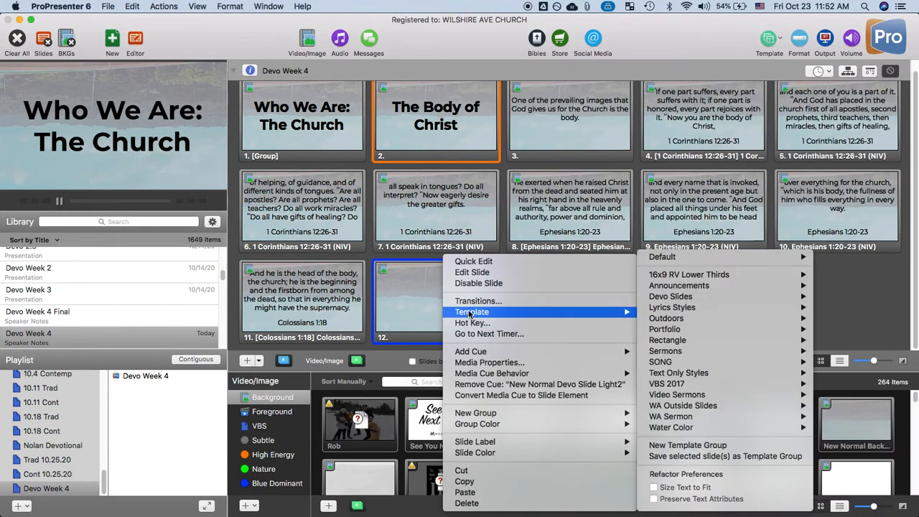
pyautogui.click(471, 273)
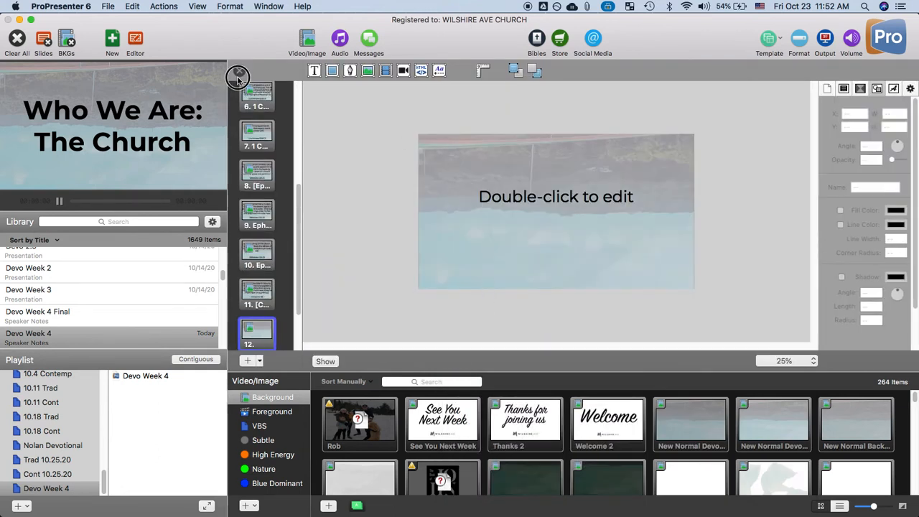
pyautogui.click(239, 72)
# Quick-edit the empty twelfth slide and paste the copied “Christ is the head of the church” quote into its text box.
pyautogui.rightClick(448, 278)
pyautogui.click(474, 270)
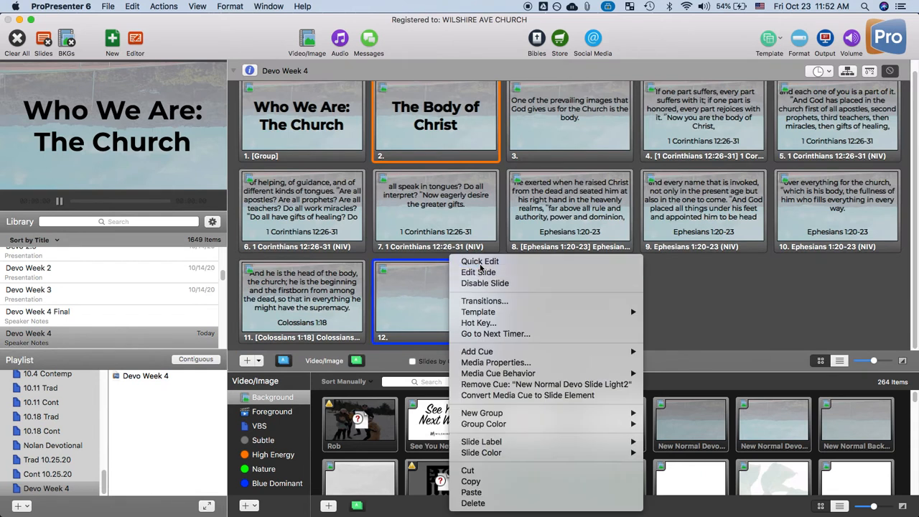
pyautogui.doubleClick(550, 179)
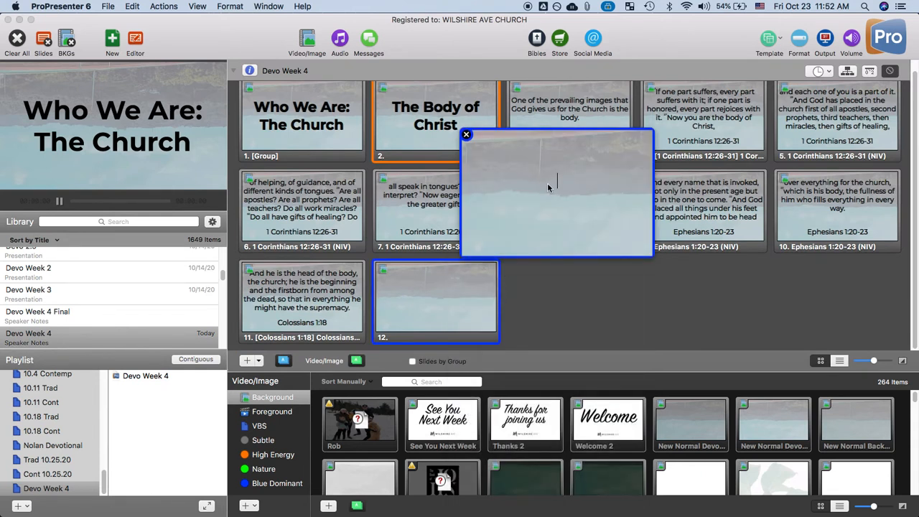
pyautogui.rightClick(550, 184)
pyautogui.click(585, 223)
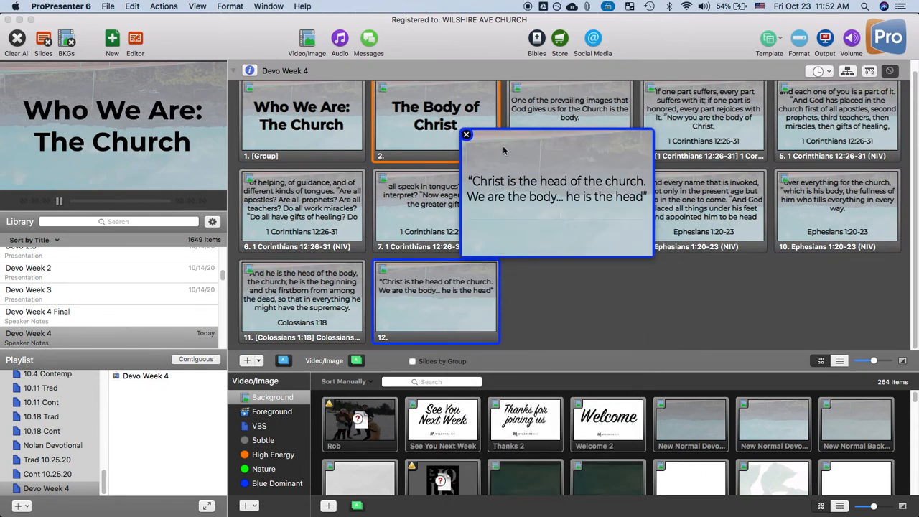
pyautogui.click(466, 136)
# Check the pasted quote on the twelfth slide in Quick Edit, close it and show that slide in the preview.
pyautogui.rightClick(491, 304)
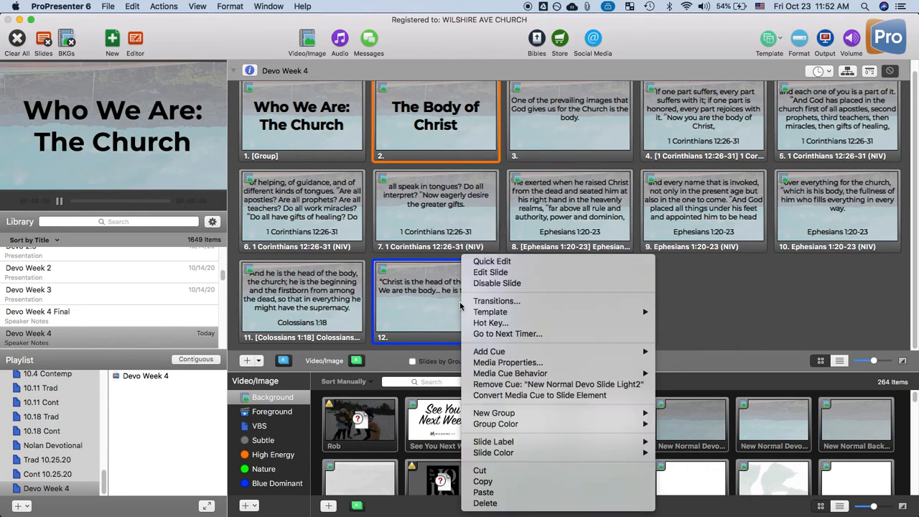
pyautogui.click(503, 262)
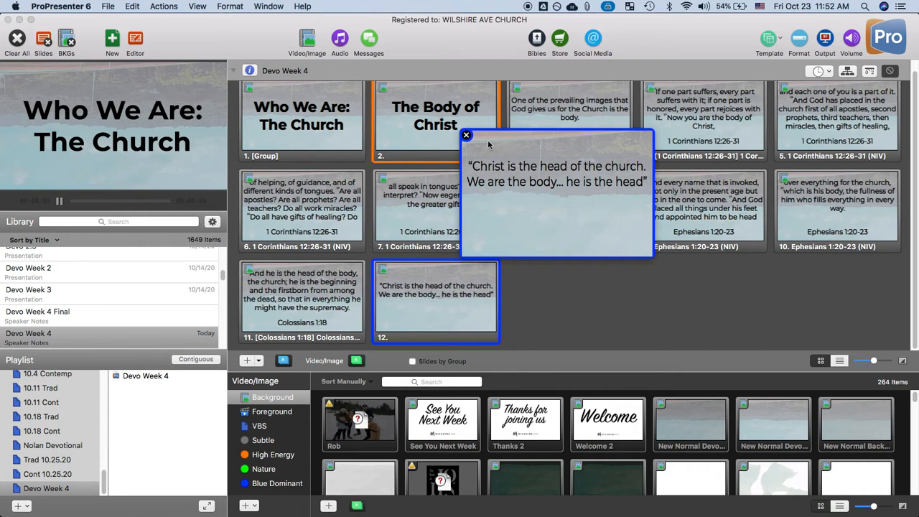
pyautogui.click(467, 136)
pyautogui.click(480, 306)
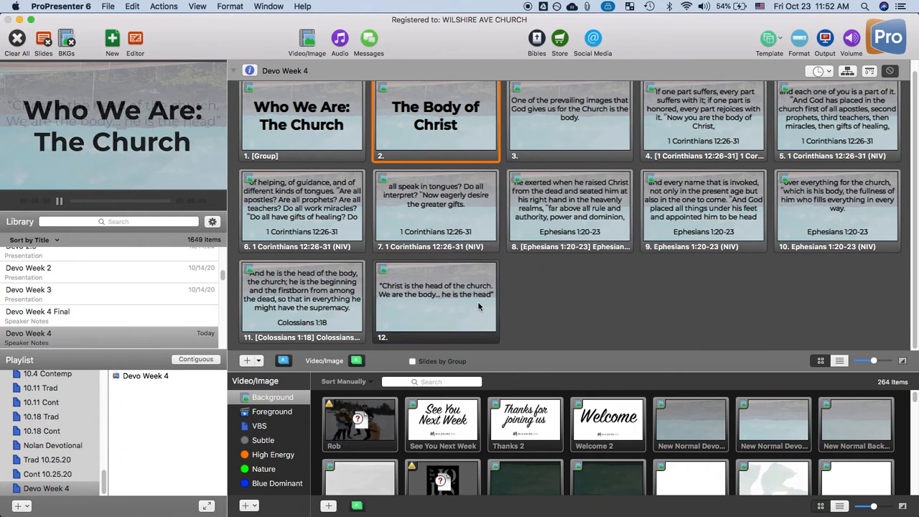